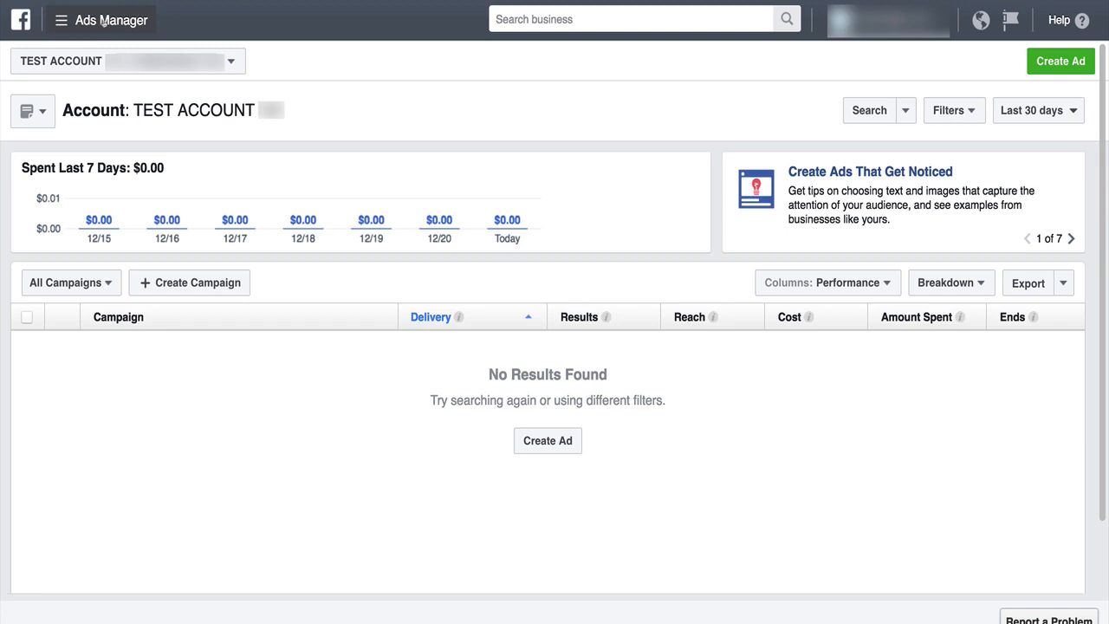
Open the Pixels page of the Facebook test ad account and highlight its pixel ID.
left_click(103, 21)
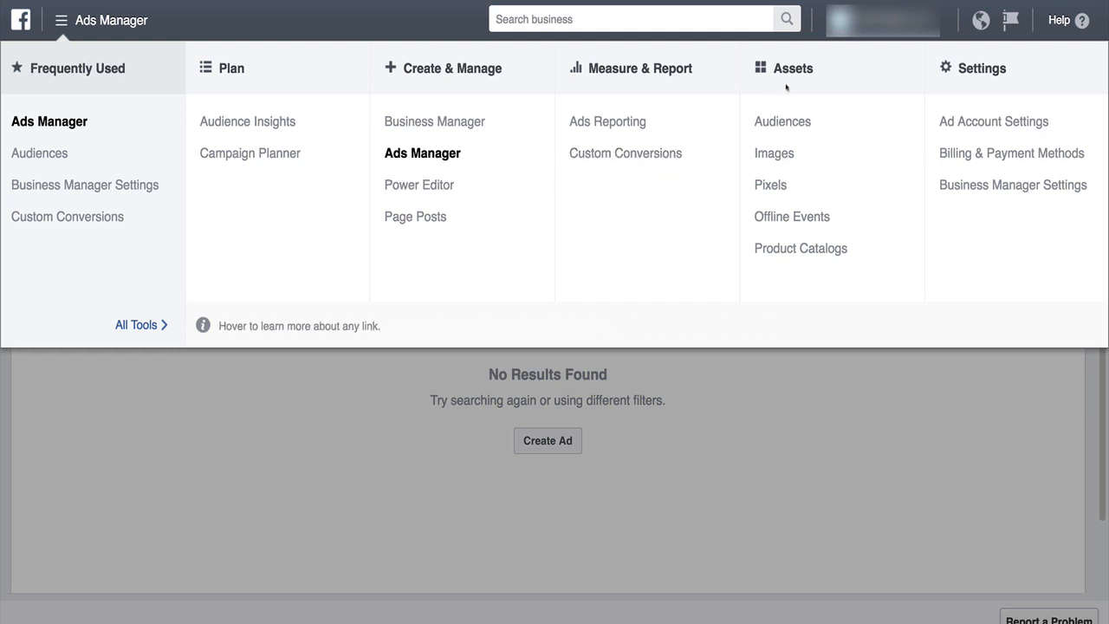
left_click(770, 186)
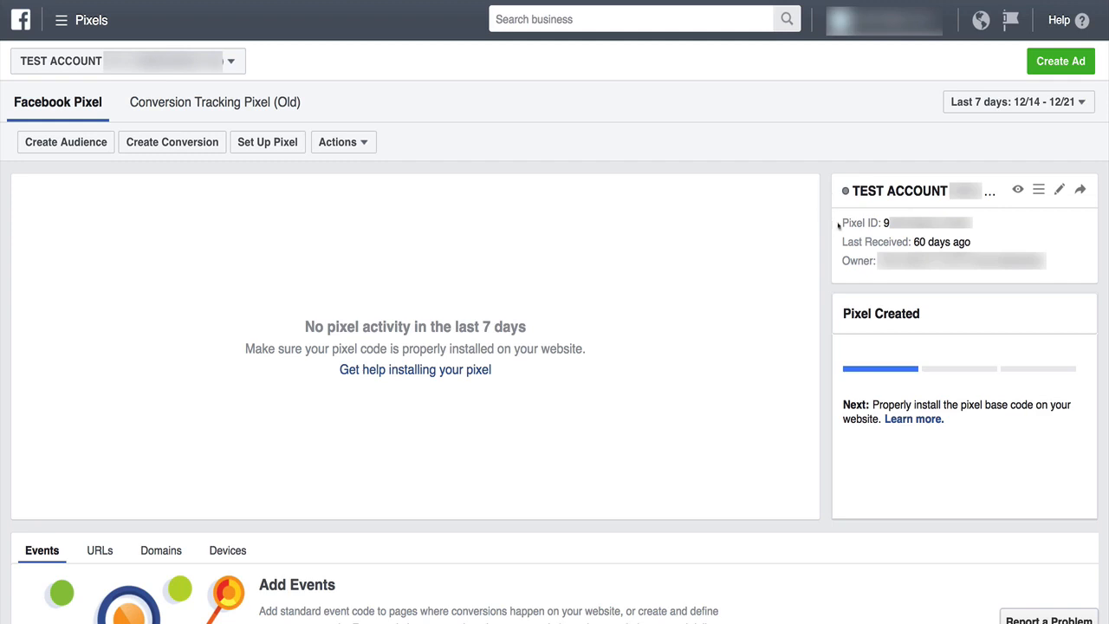
left_click_drag(839, 226, 881, 223)
left_click(791, 228)
left_click_drag(979, 223, 884, 223)
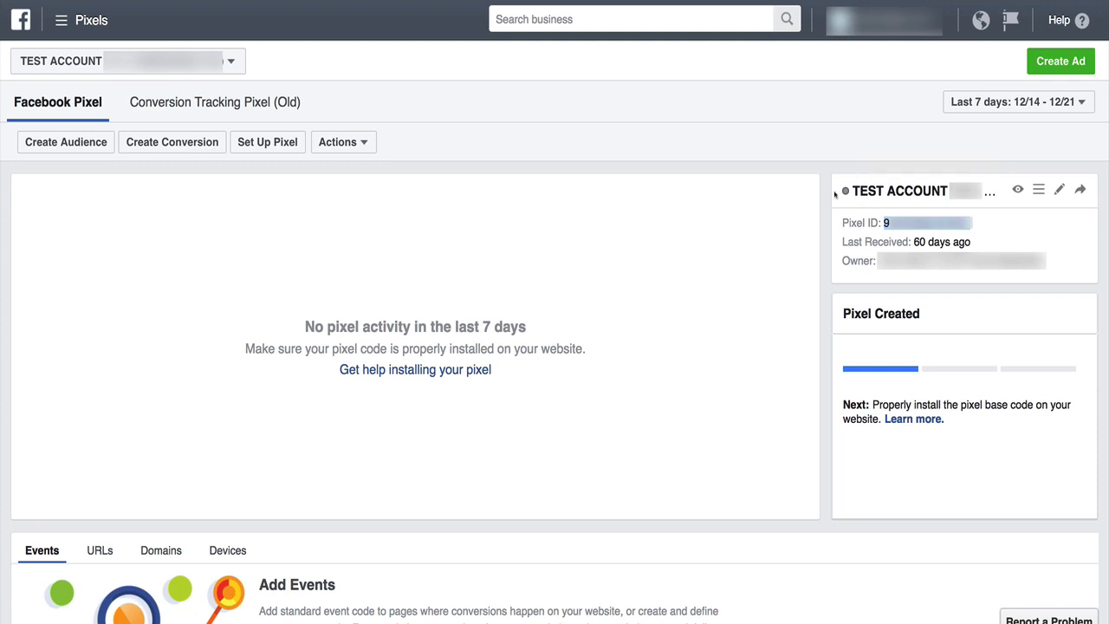
left_click(768, 171)
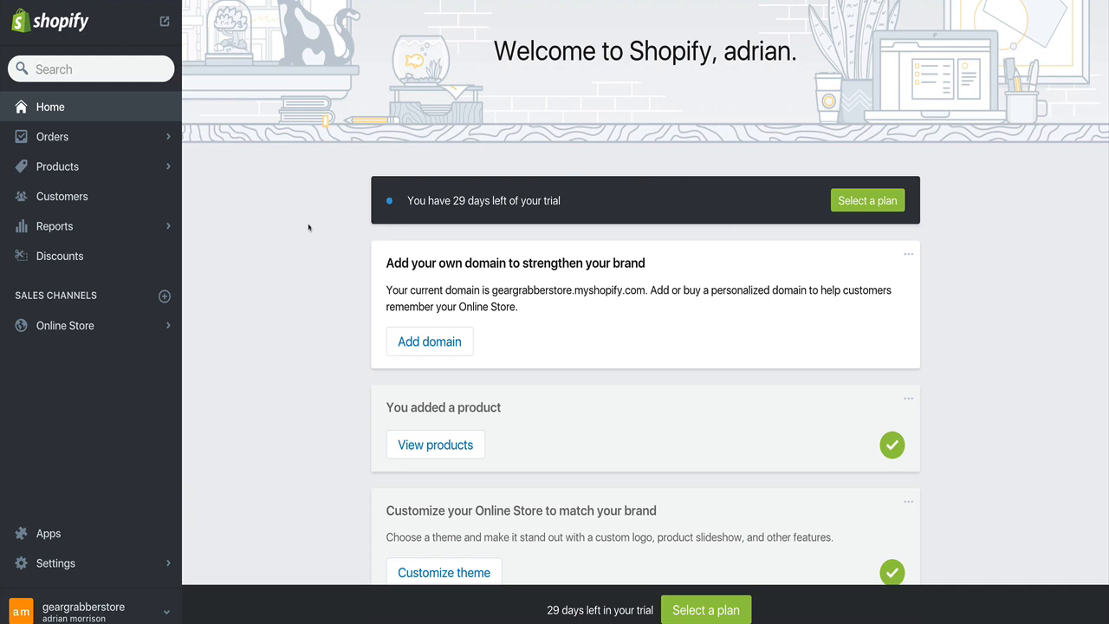
Switch to the Shopify admin, enlarge the page display and open the Online Store preferences.
key("super+plus")
key("super+plus")
key("super+minus")
key("super+plus")
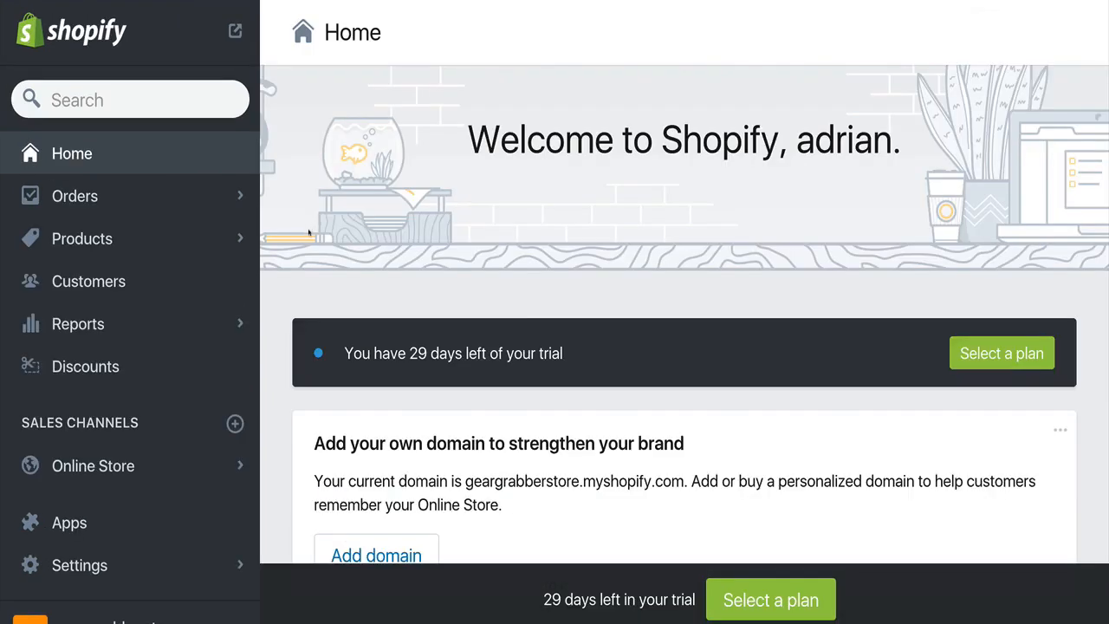
scroll(154, 278, "down", 3)
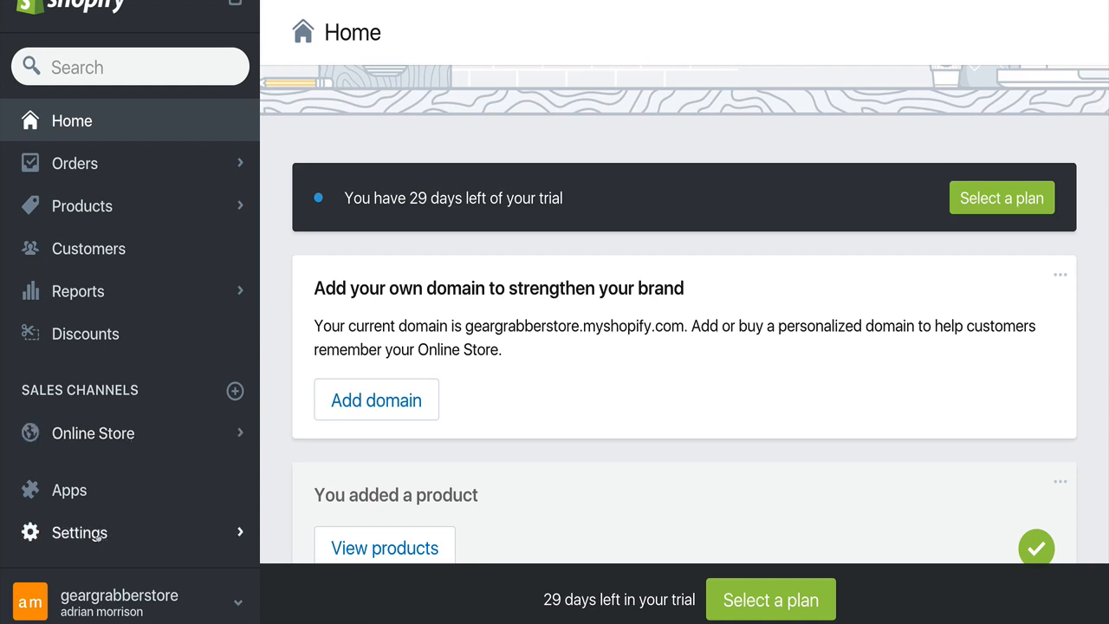
left_click(113, 438)
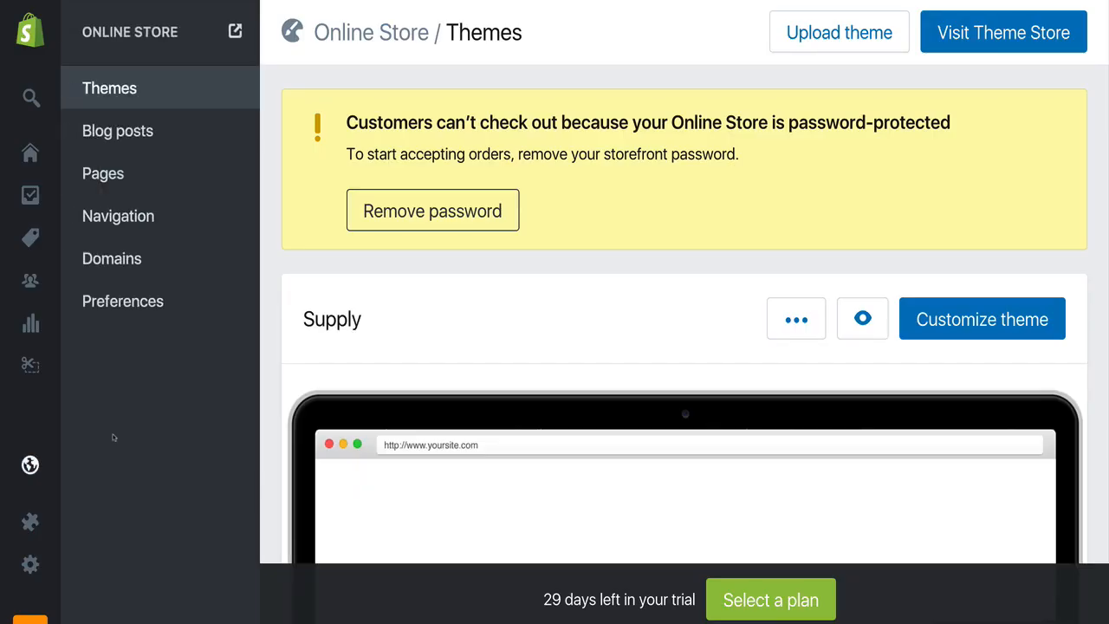
mouse_move(24, 466)
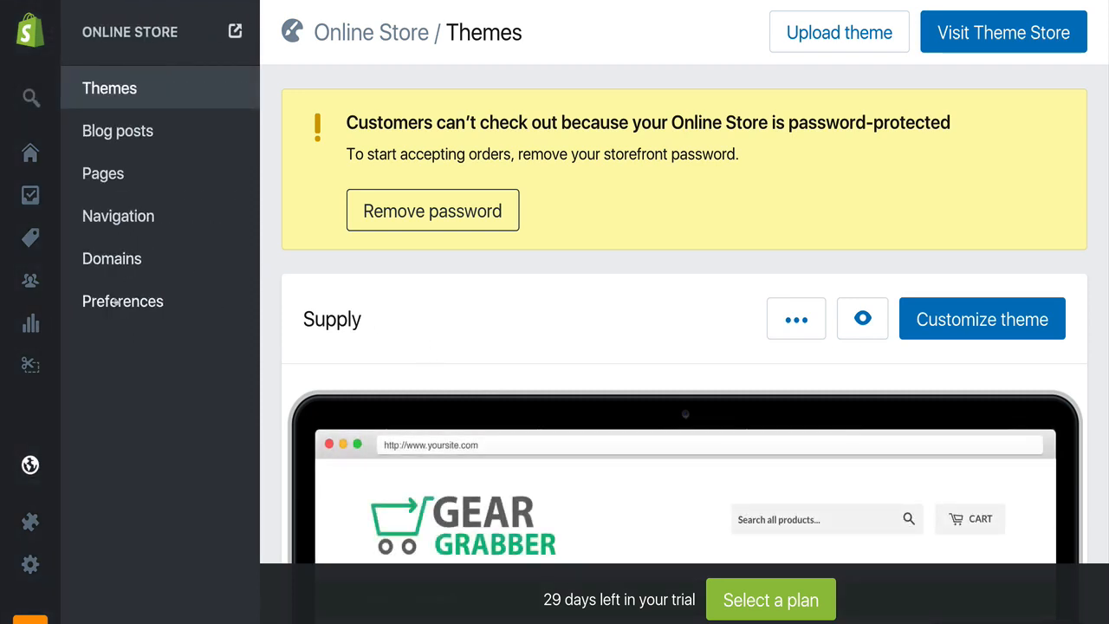
left_click(116, 301)
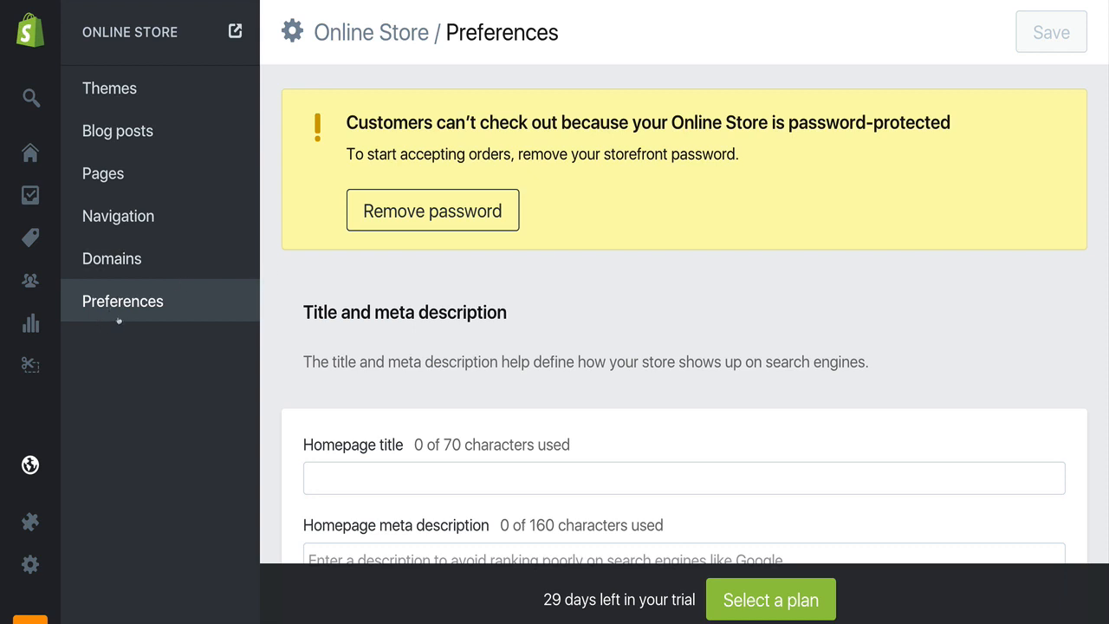
Review the store preferences from the title and meta description to the Facebook Pixel section and focus the Facebook Pixel ID field.
scroll(311, 302, "down", 6)
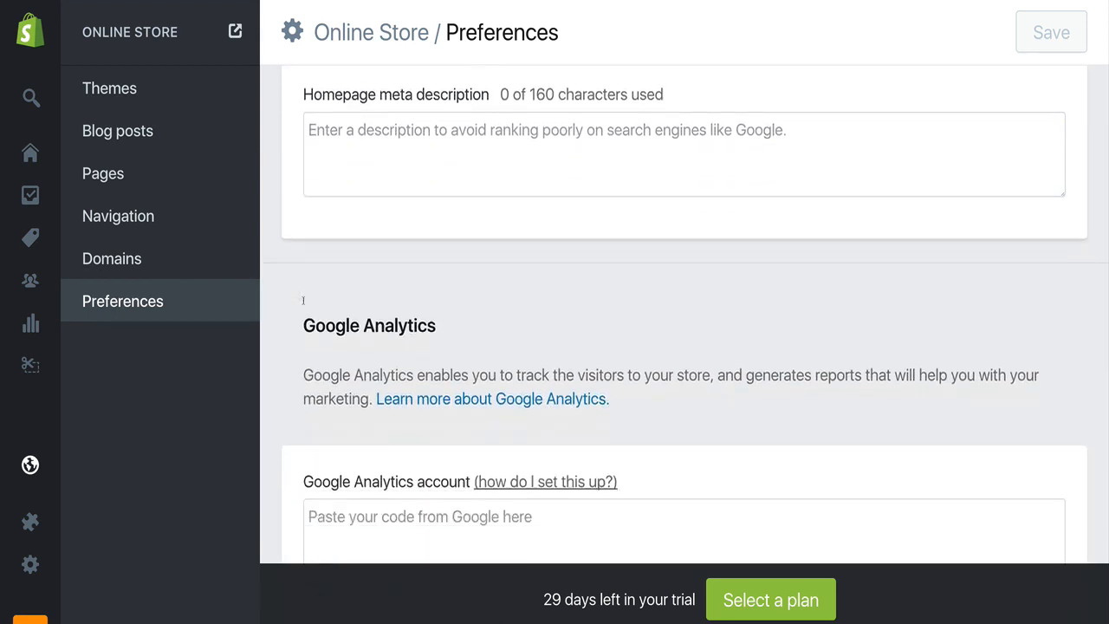
scroll(305, 301, "up", 5)
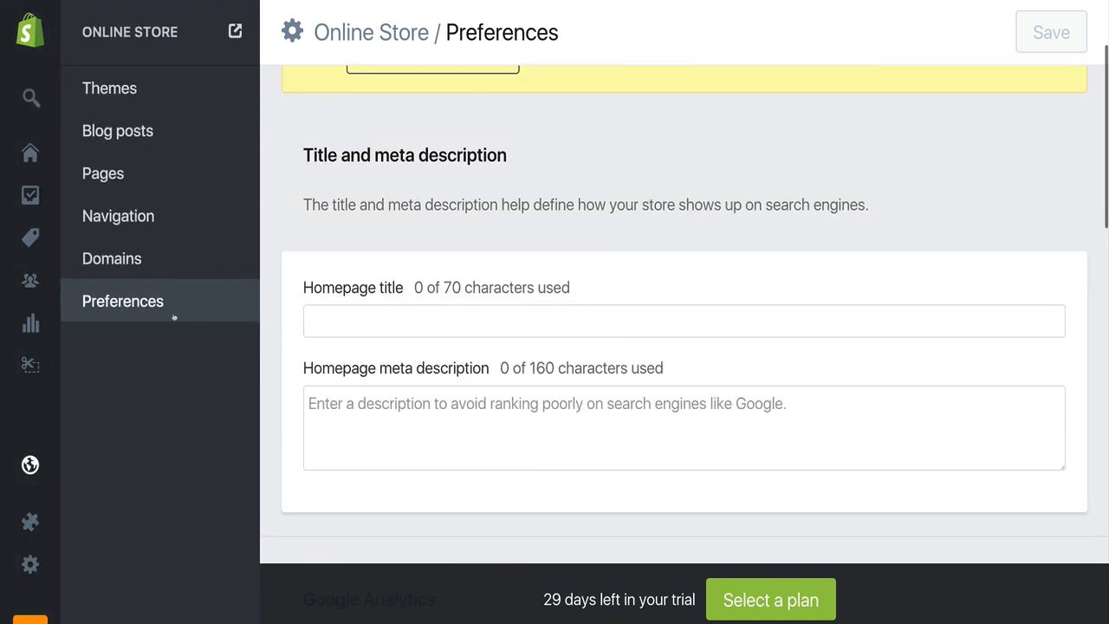
scroll(425, 228, "up", 2)
scroll(354, 240, "down", 3)
scroll(354, 240, "down", 3)
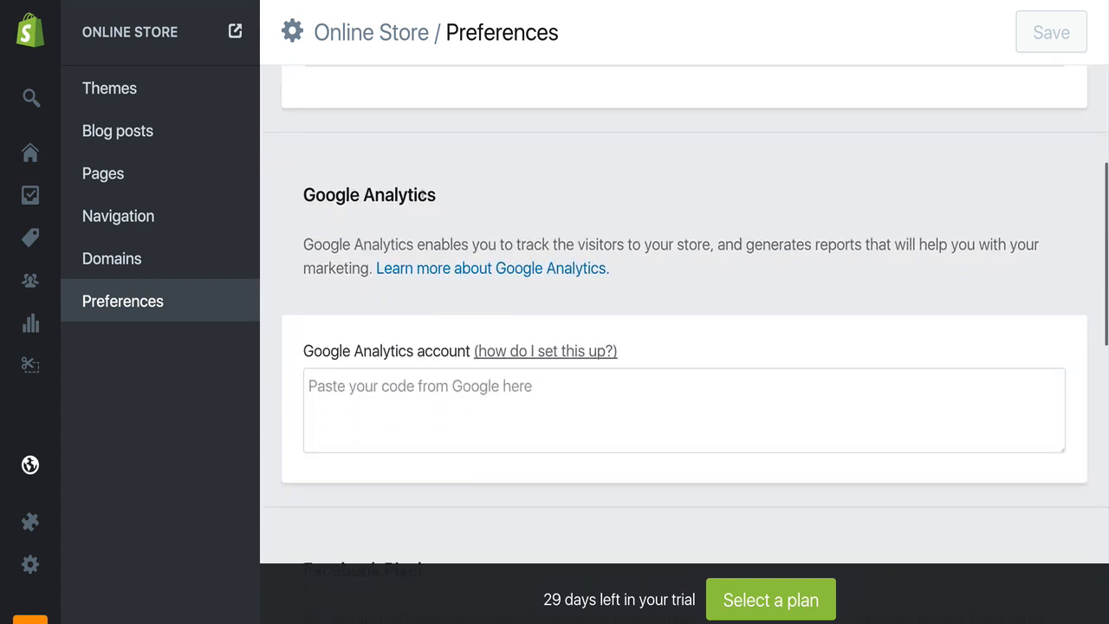
scroll(300, 218, "down", 4)
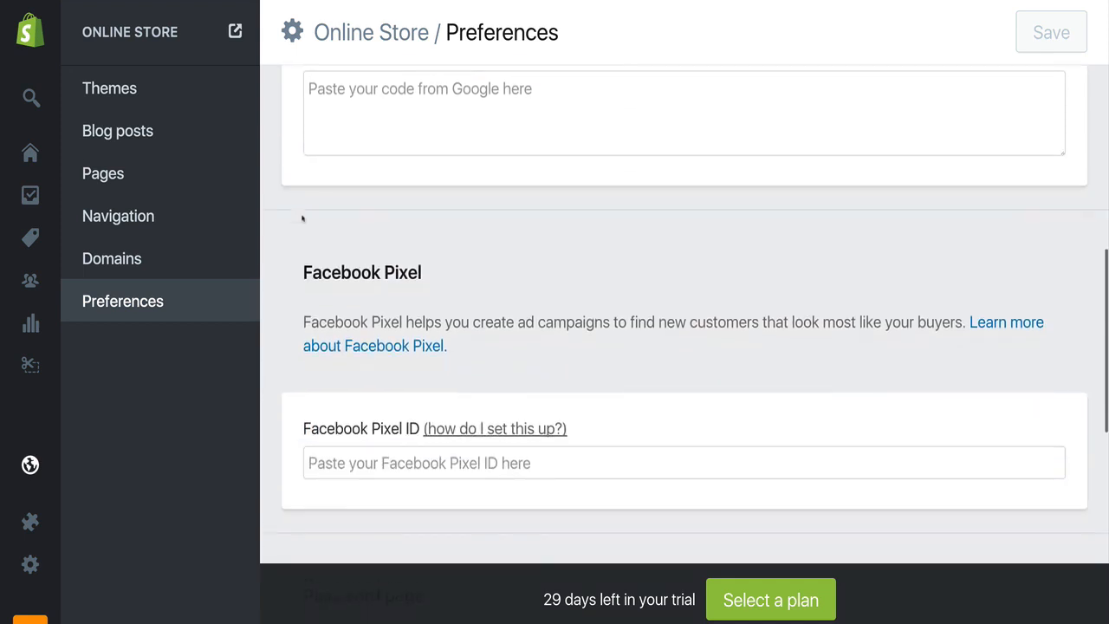
scroll(295, 225, "down", 1)
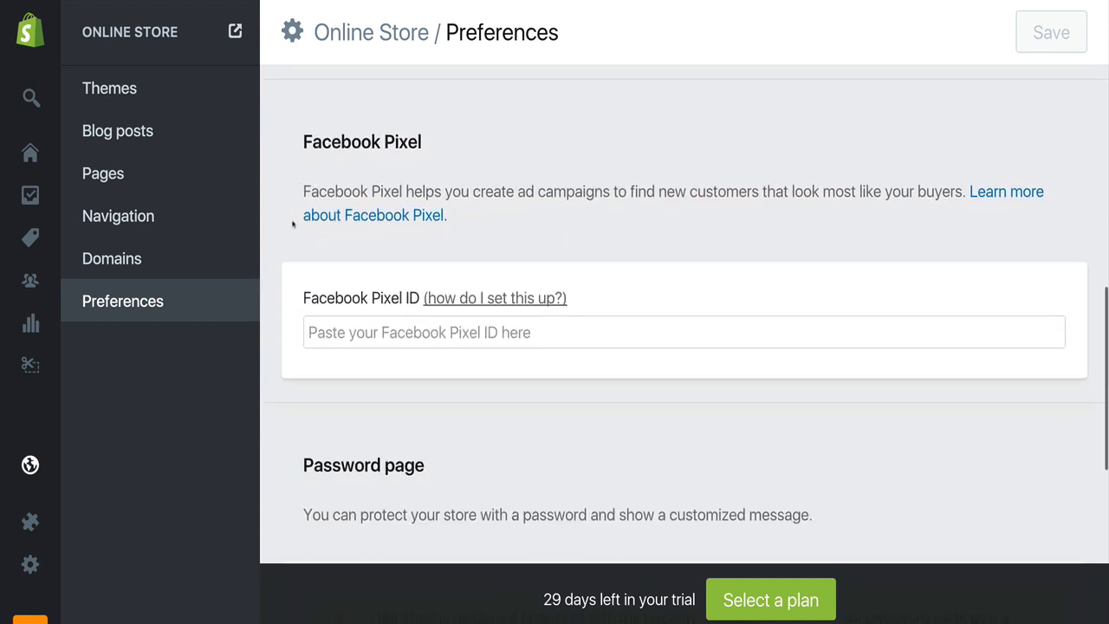
left_click(377, 332)
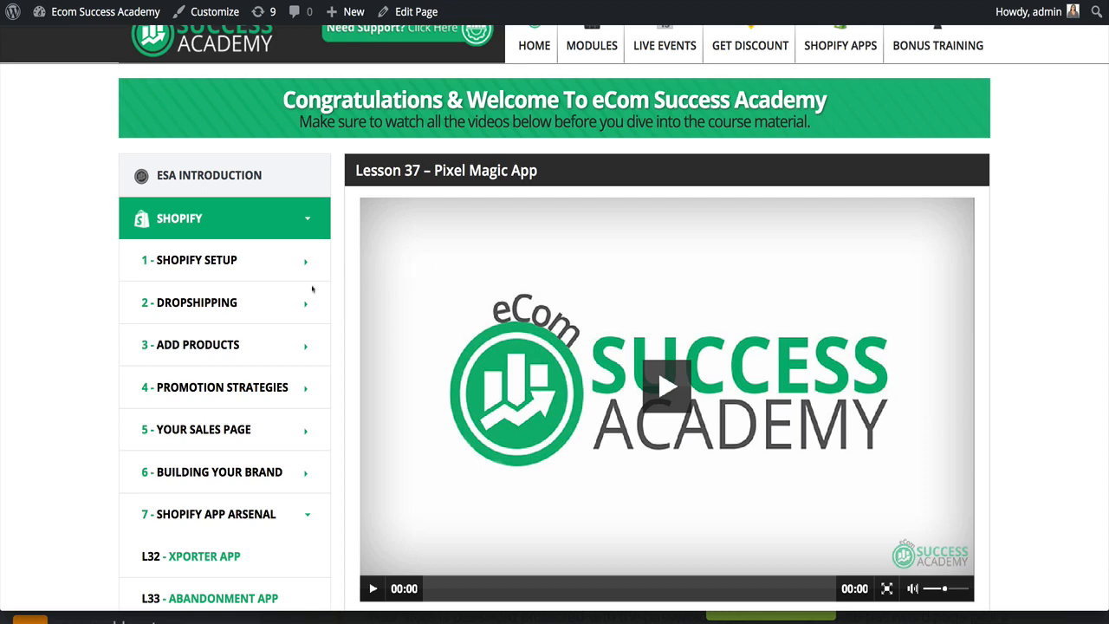
Look through the Pixel Magic App lesson on the eCom Success Academy site and submit the password on the app's access page.
scroll(341, 285, "down", 4)
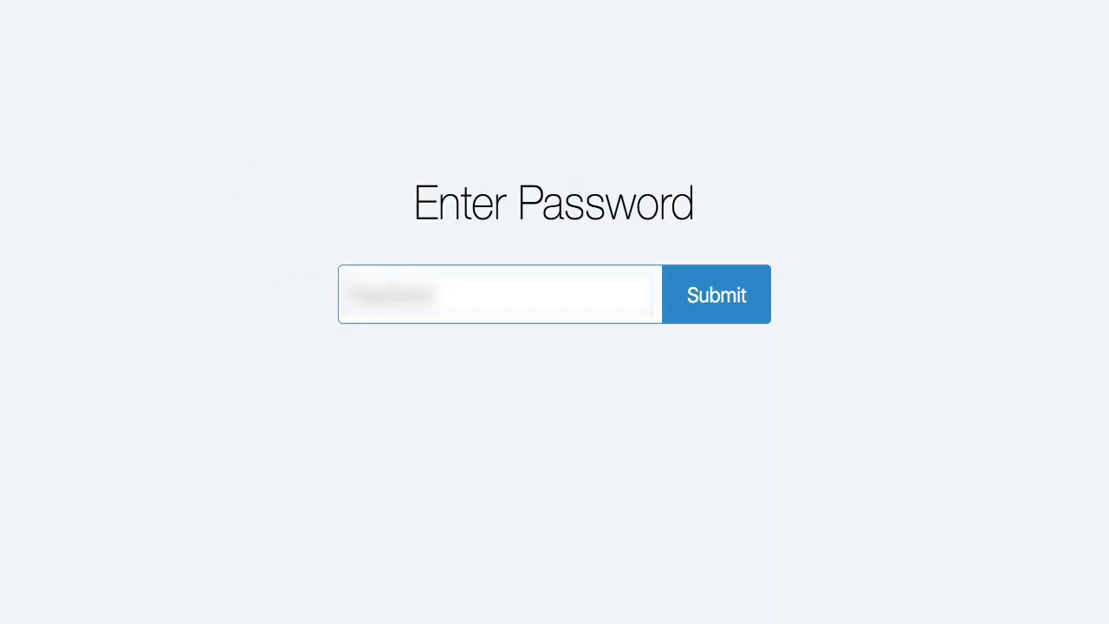
left_click(416, 294)
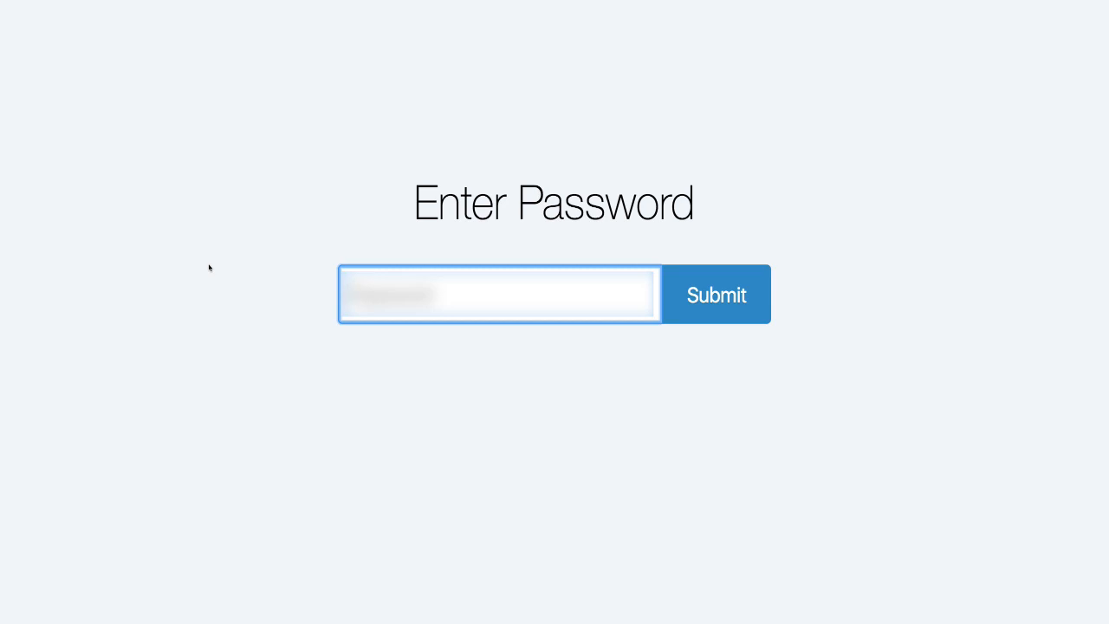
type("*******")
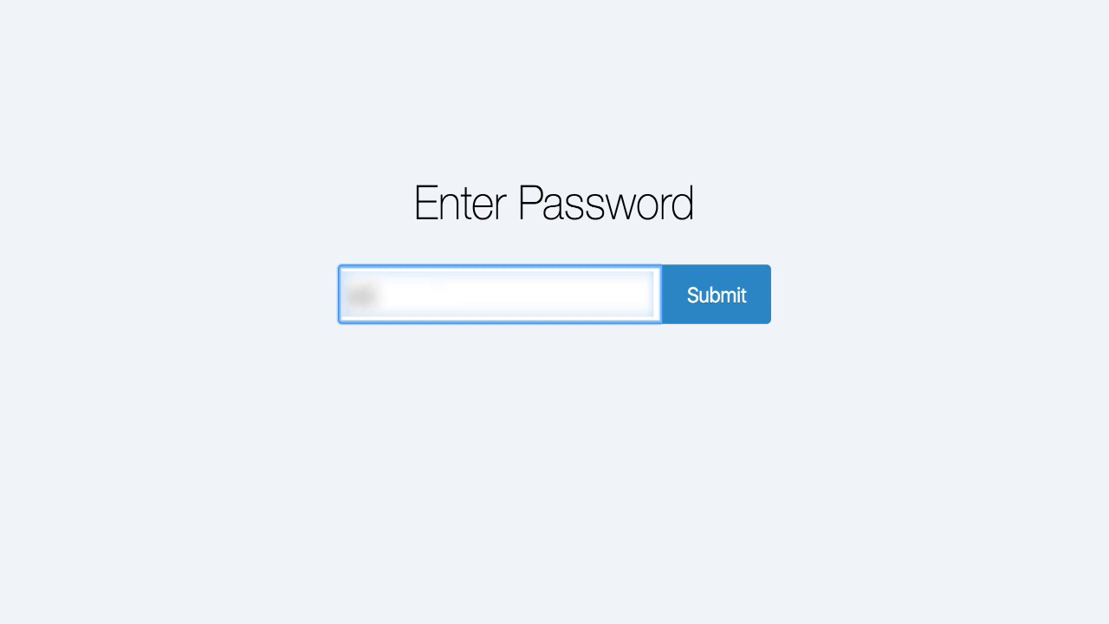
left_click(710, 305)
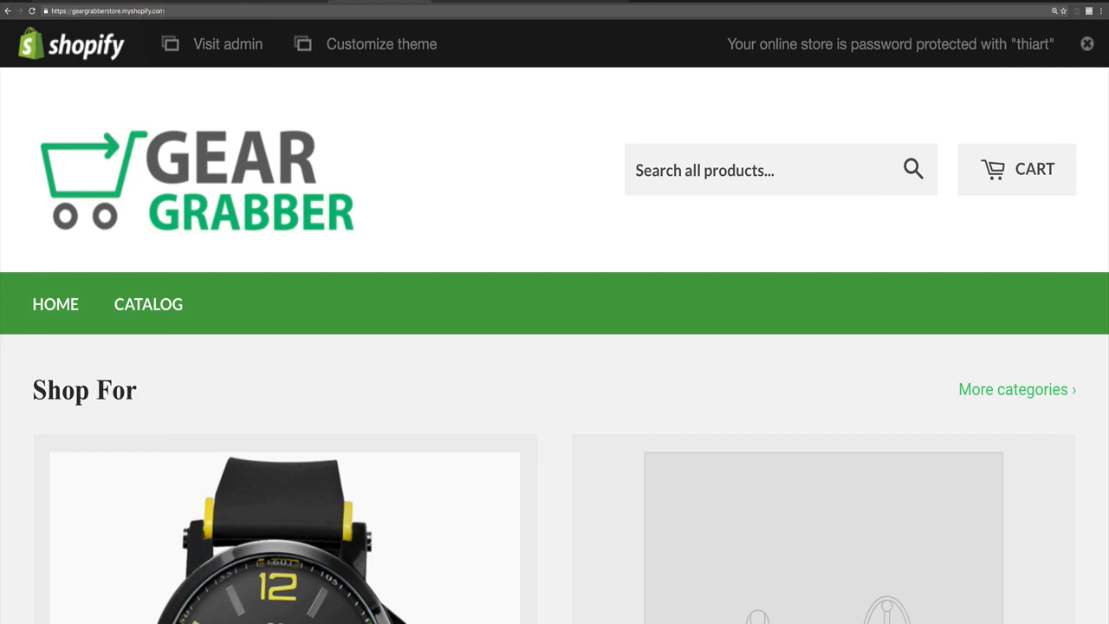
Copy the store domain geargrabberstore.myshopify.com into the Pixel Magic installation form and approve the app's installation in Shopify.
left_click_drag(165, 10, 71, 11)
key("super+c")
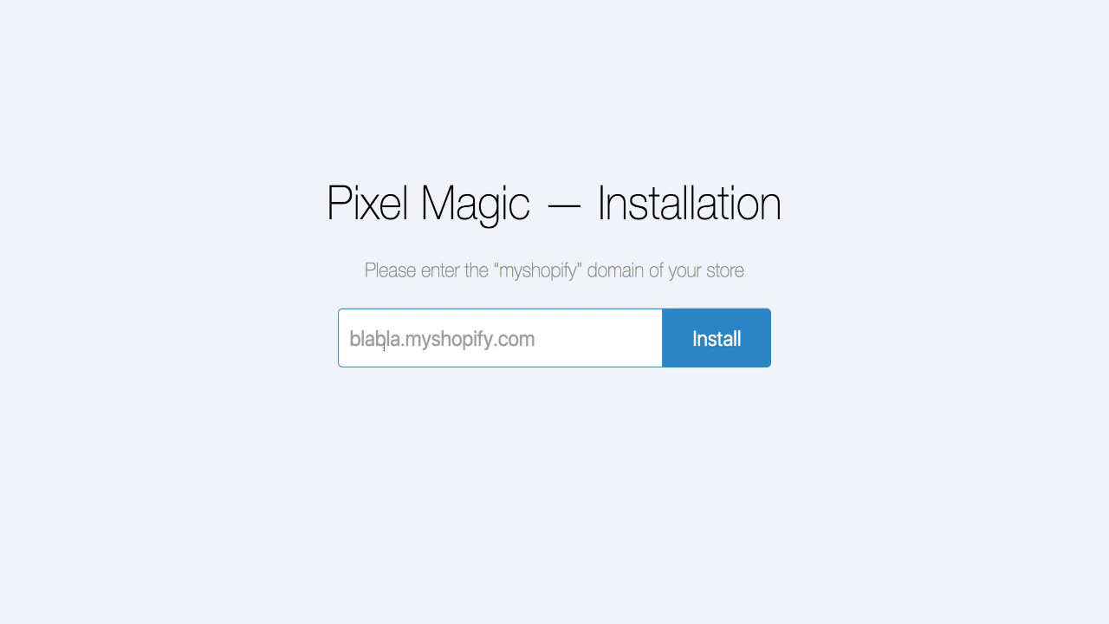
left_click(378, 345)
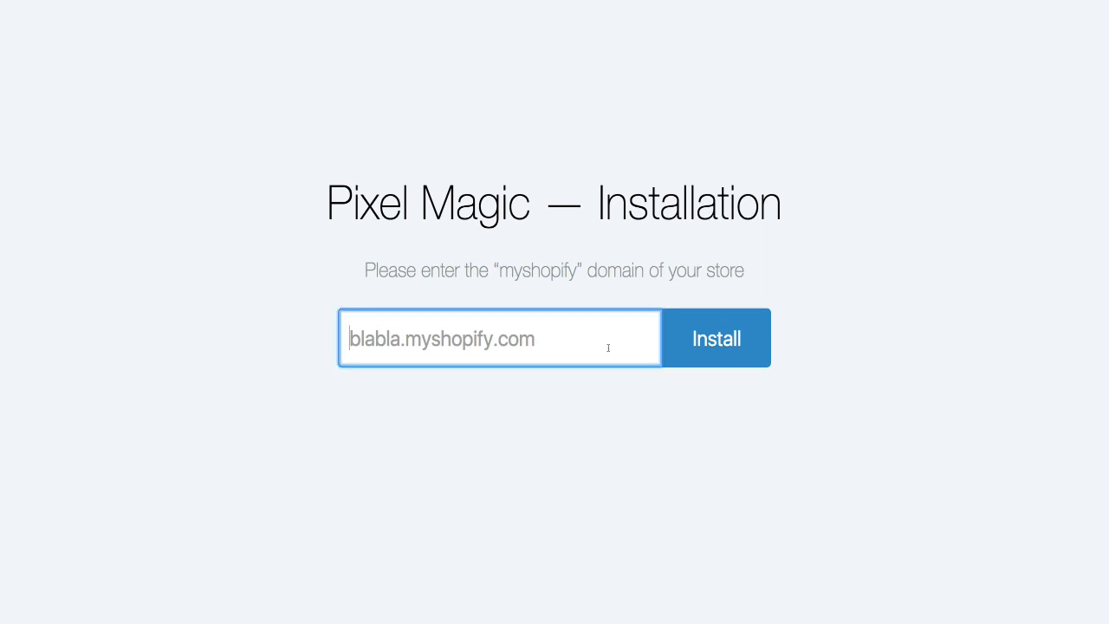
key("super+v")
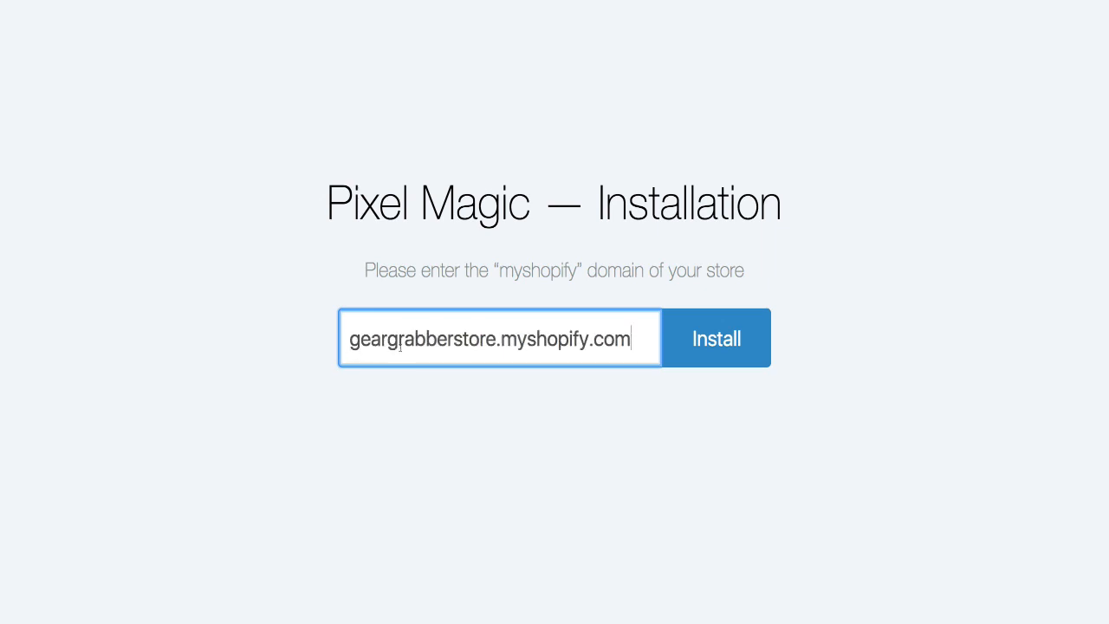
left_click(718, 354)
scroll(660, 422, "down", 2)
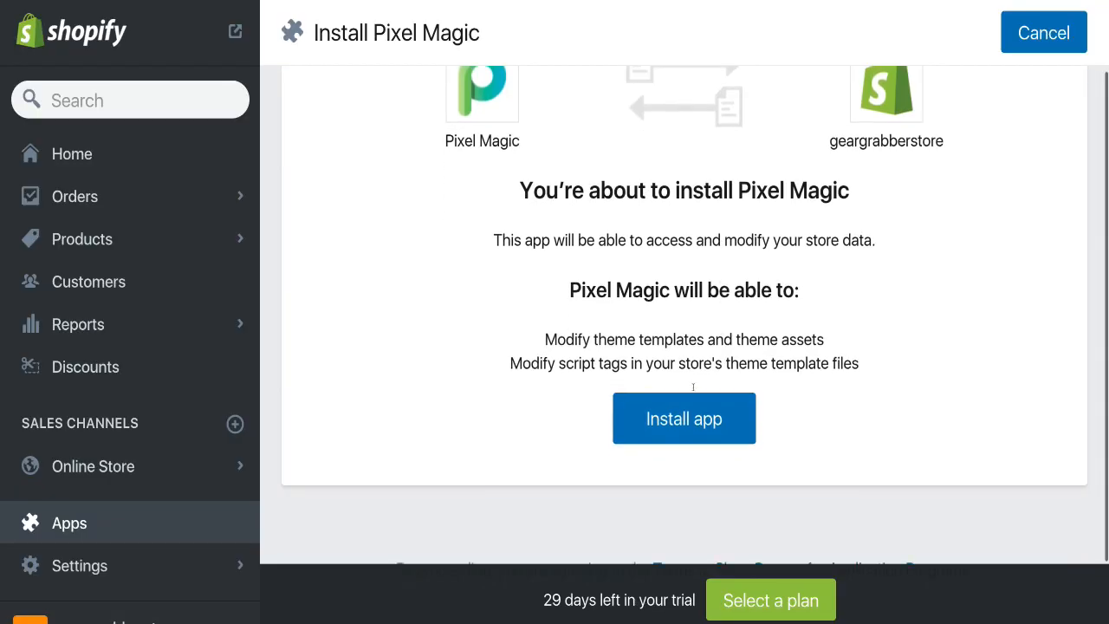
left_click(661, 424)
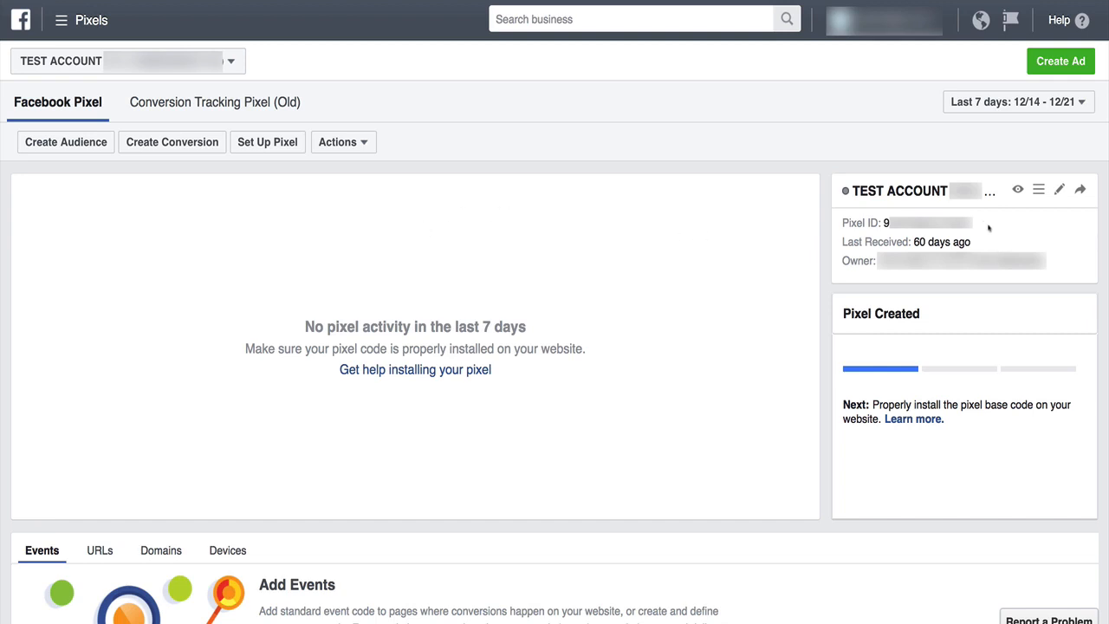
Copy the test account's pixel ID from the Facebook Pixels page and add it to Pixel Magic.
left_click_drag(975, 222, 883, 222)
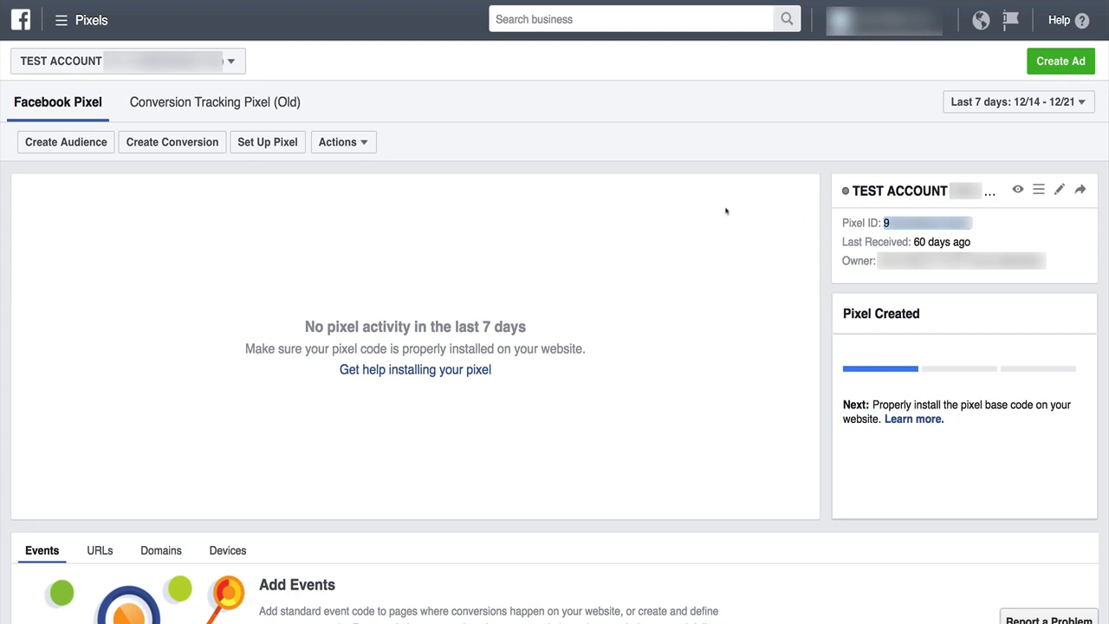
left_click(682, 173)
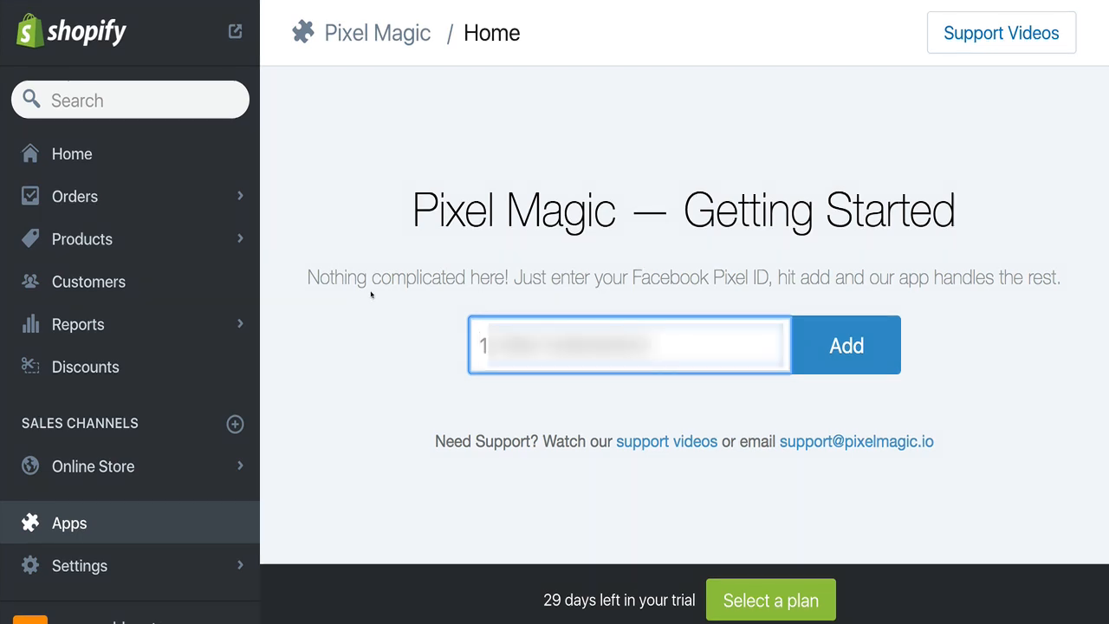
key("ctrl+v")
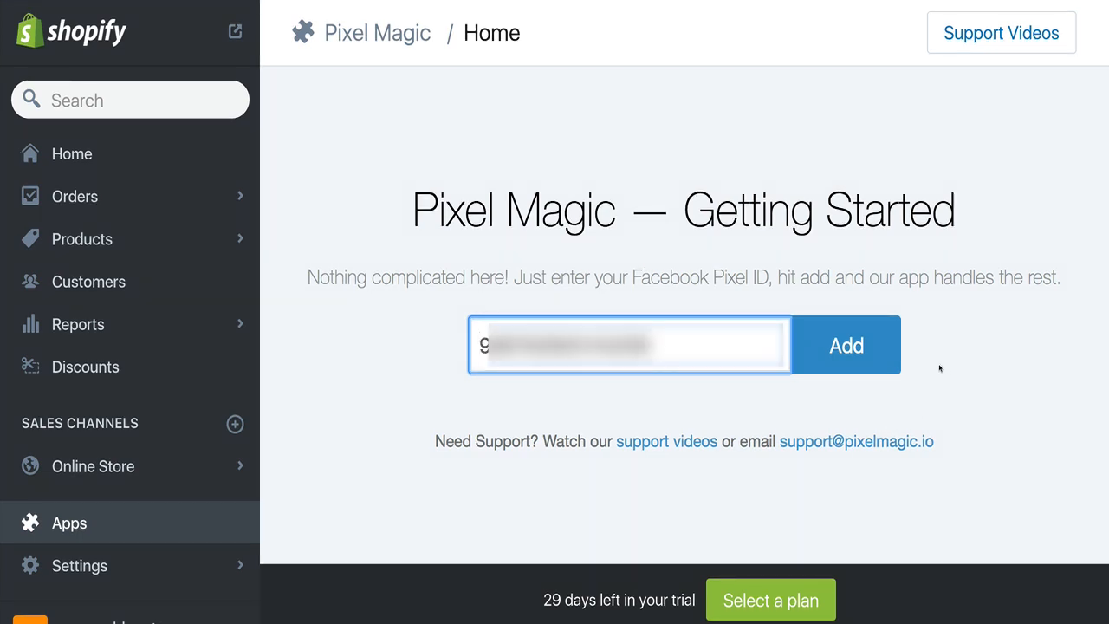
left_click(867, 350)
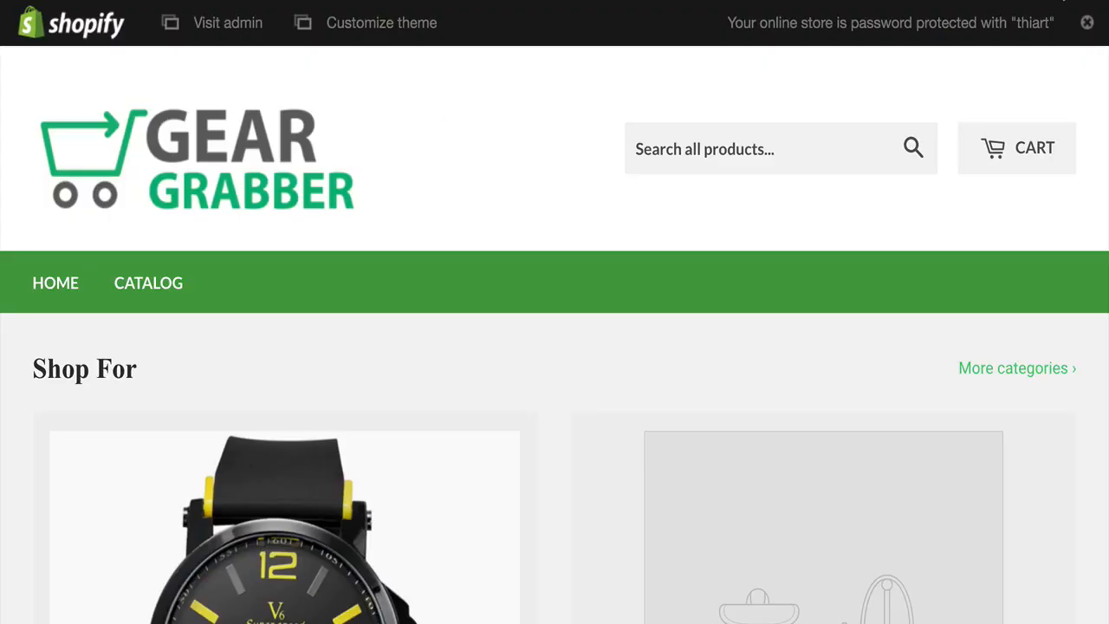
Check the pixel with Facebook Pixel Helper on the storefront home page and on the Yellow Watch page in EPIC WATCHES.
left_click(1088, 0)
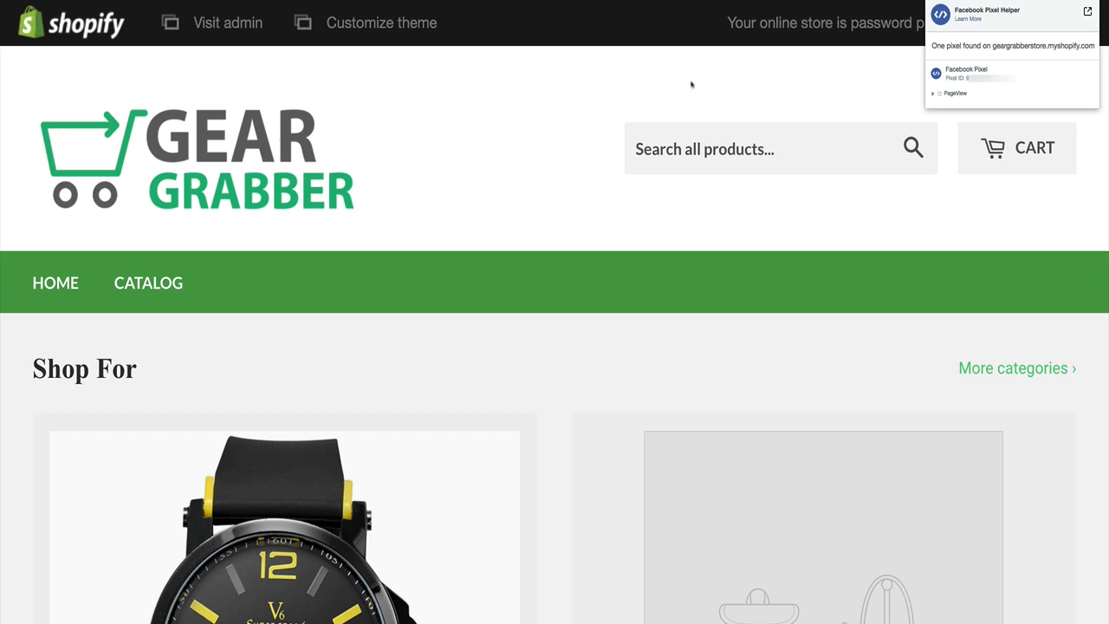
left_click(456, 188)
scroll(449, 194, "down", 4)
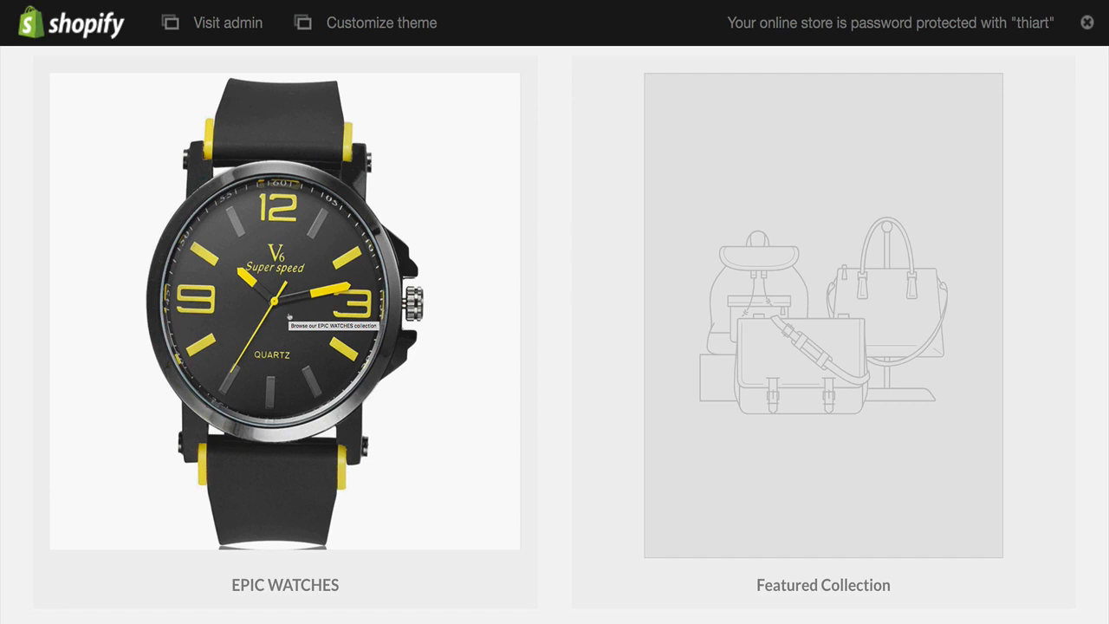
left_click(288, 317)
scroll(451, 258, "down", 3)
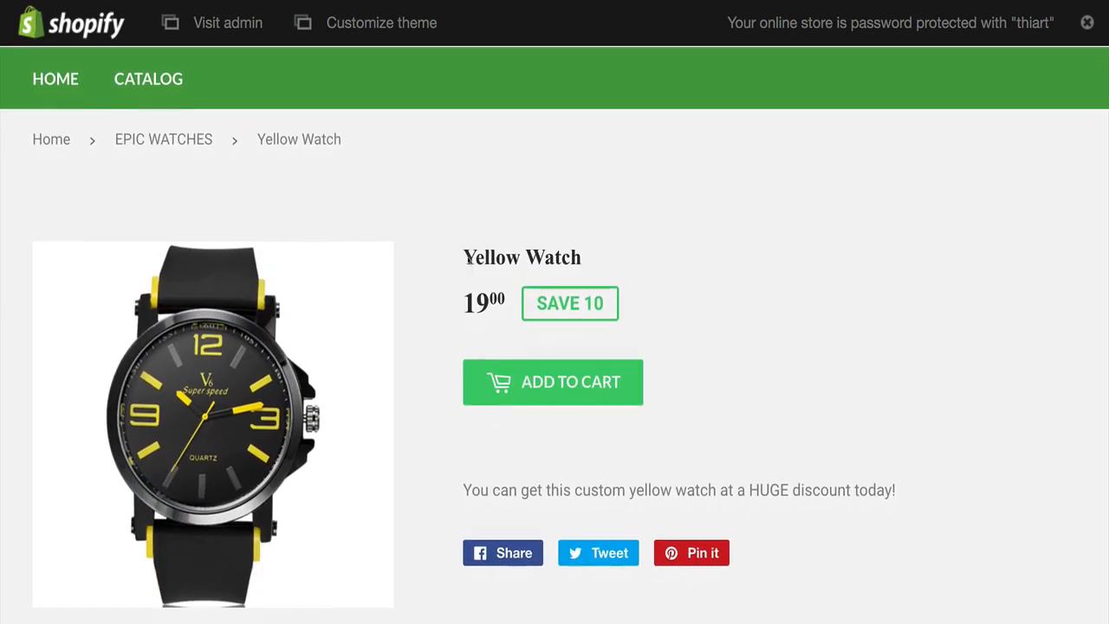
scroll(424, 258, "up", 1)
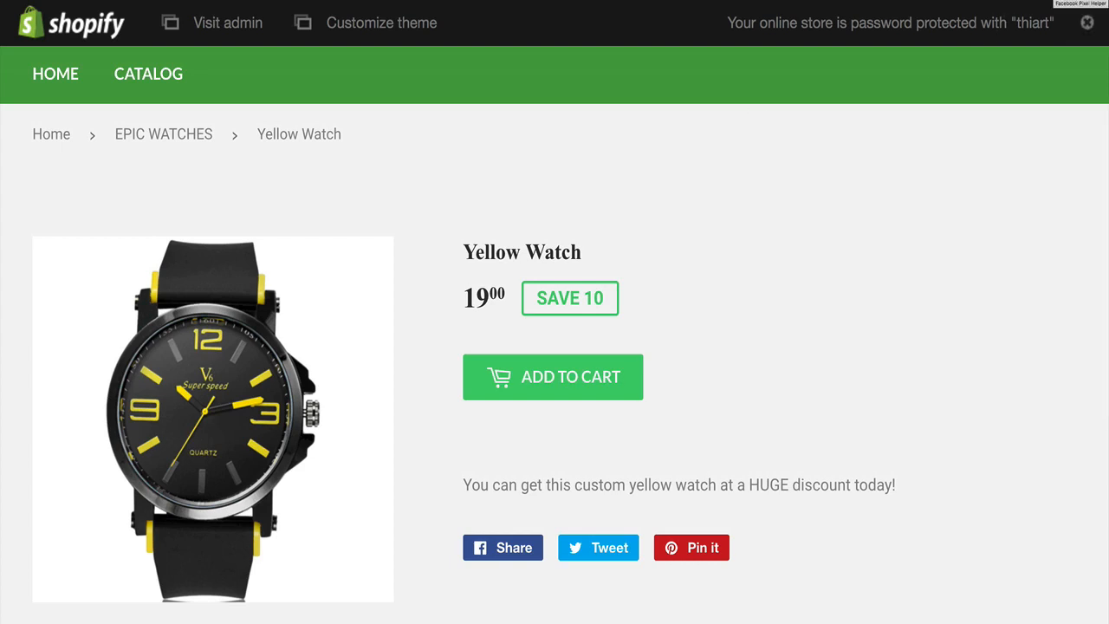
left_click(1090, 1)
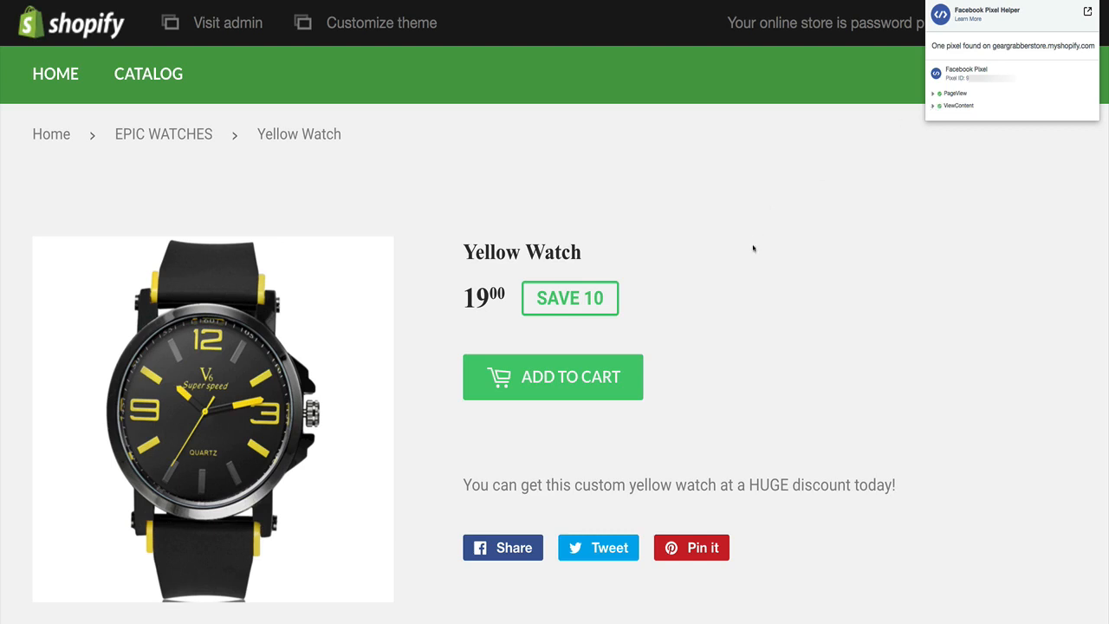
Add the Yellow Watch to the cart and check the checkout's payment method page with Facebook Pixel Helper.
left_click(553, 377)
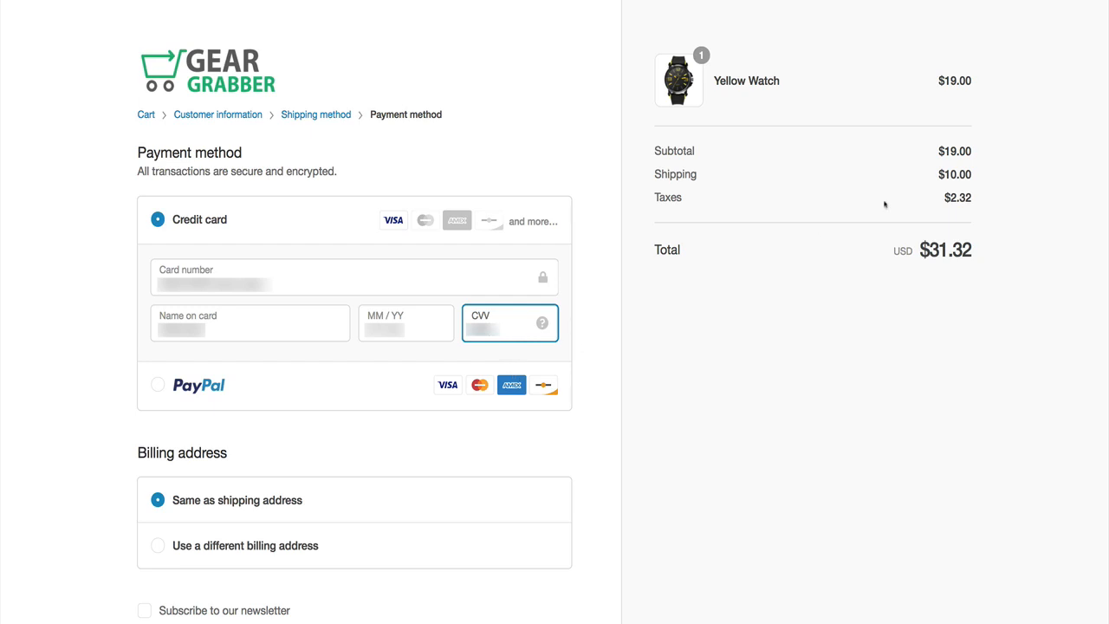
left_click(1086, 1)
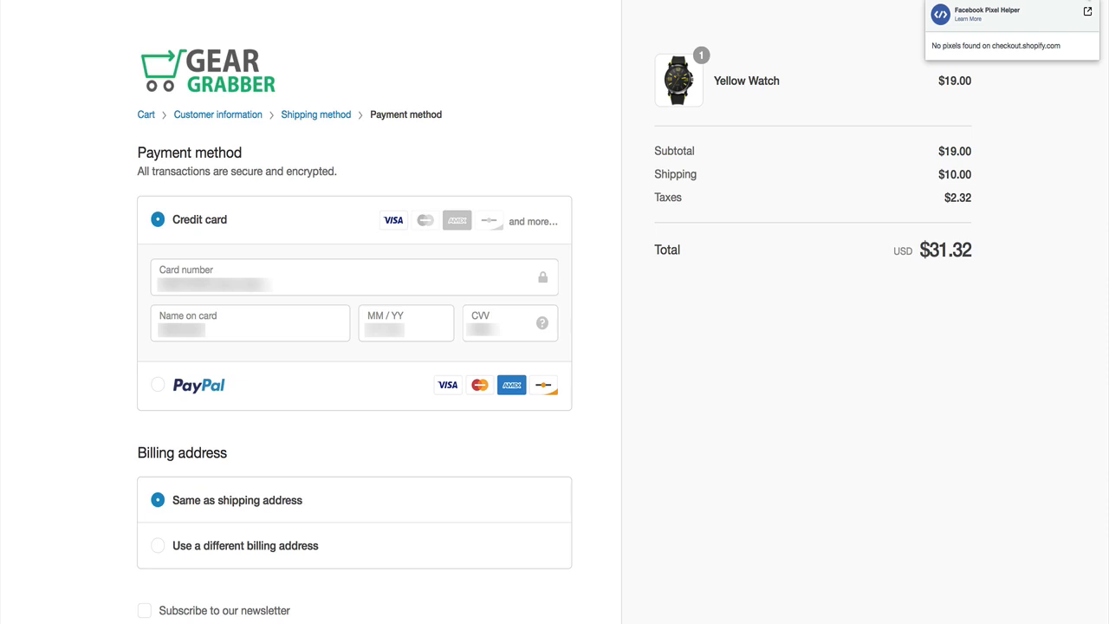
Review the order's price breakdown and inspect the Purchase event's parameters with Facebook Pixel Helper on the order confirmation page.
left_click(1017, 233)
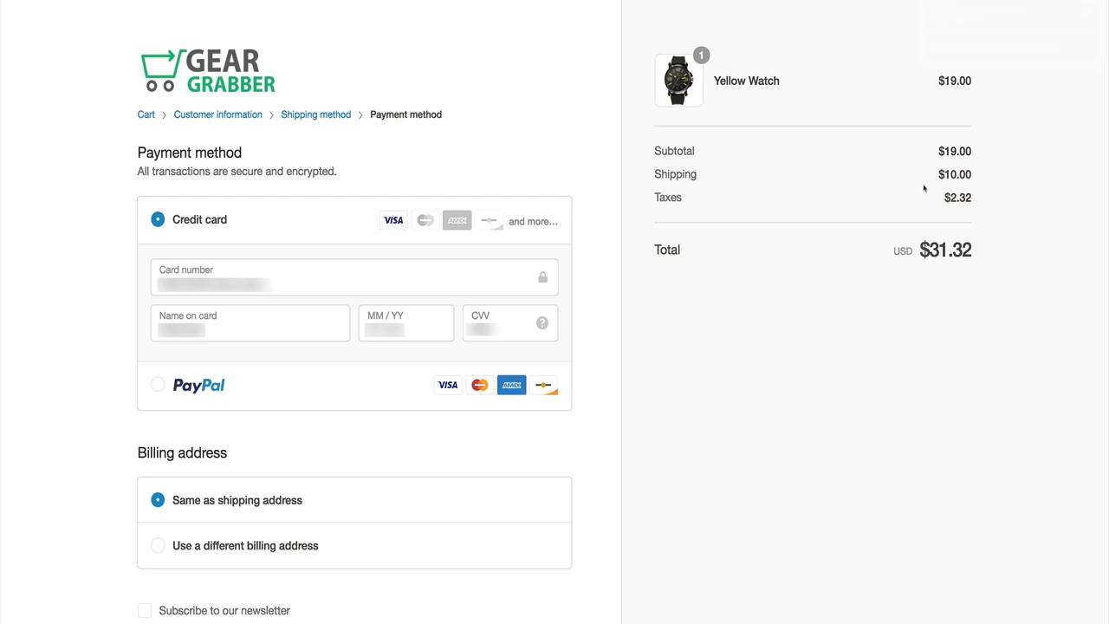
left_click_drag(975, 178, 942, 176)
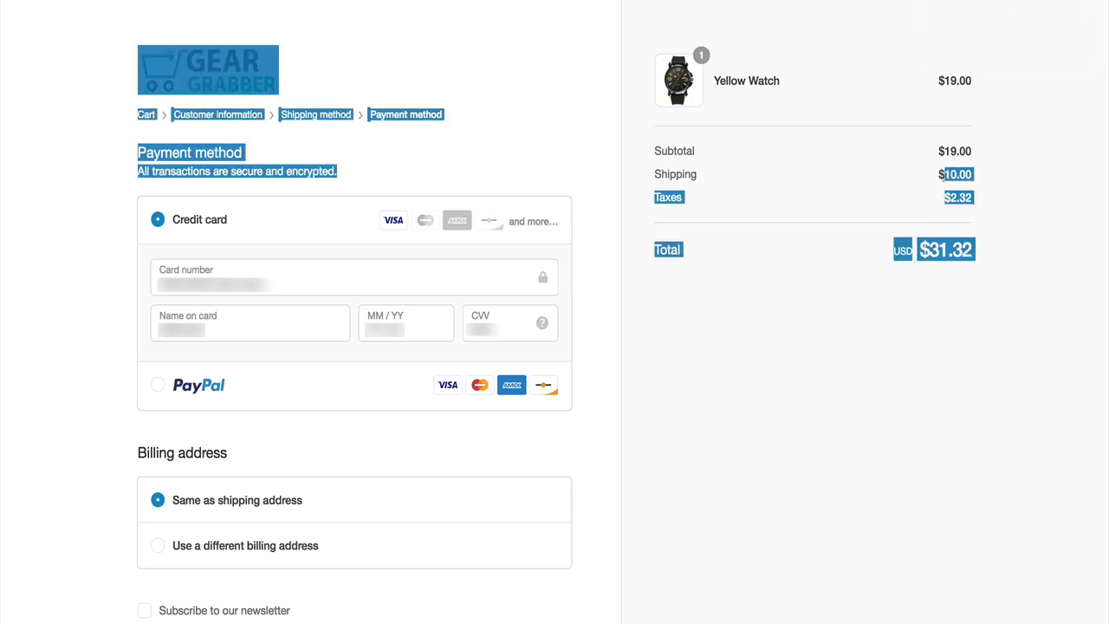
left_click(929, 189)
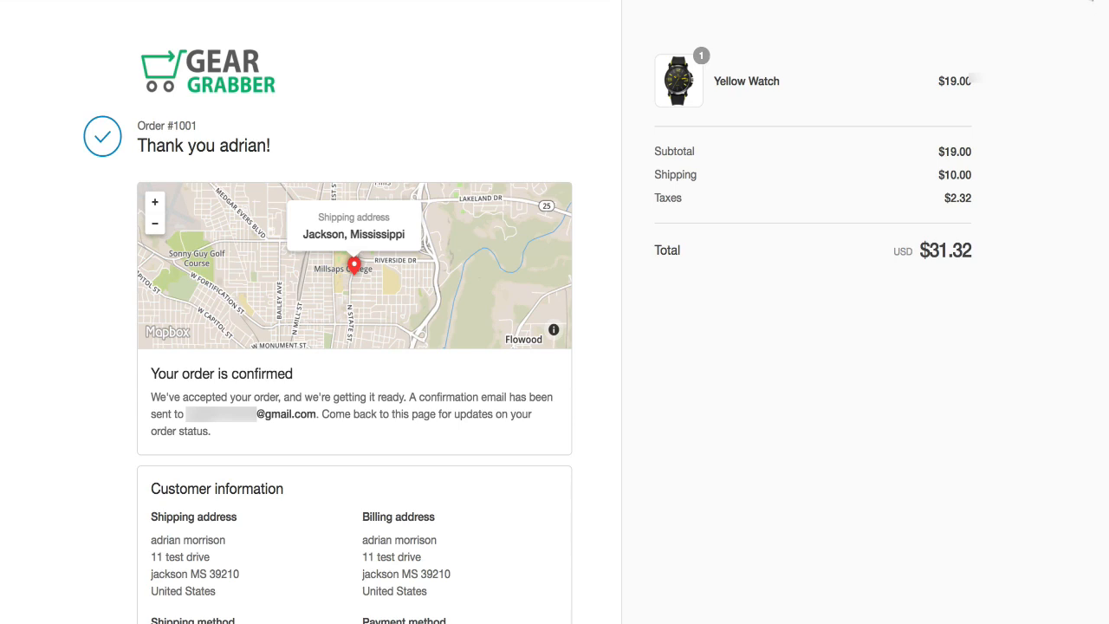
left_click(1089, 0)
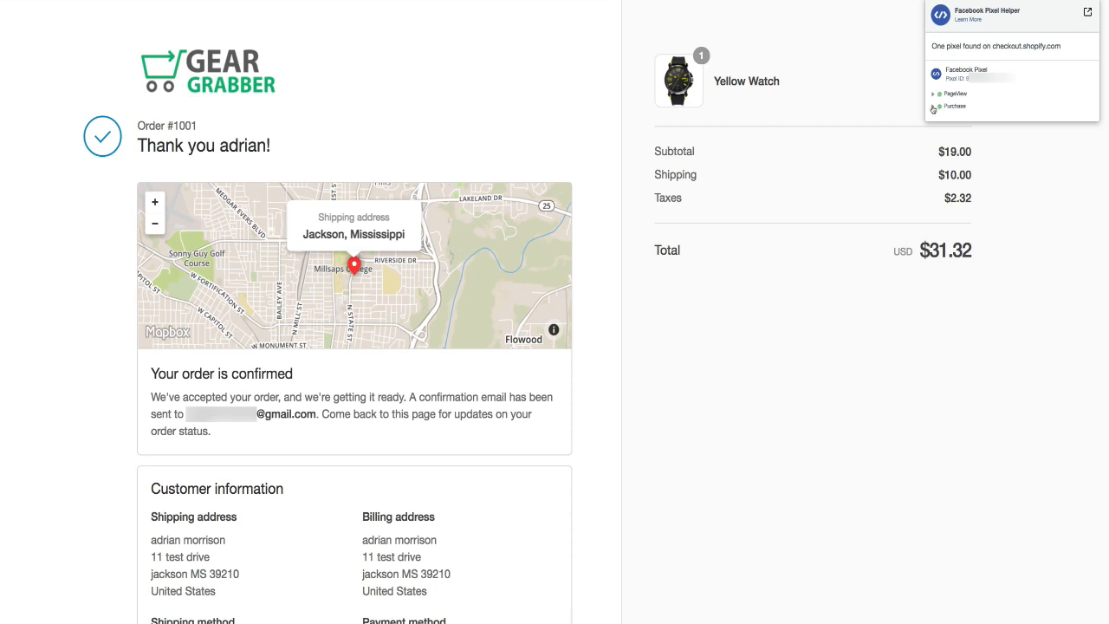
left_click(932, 107)
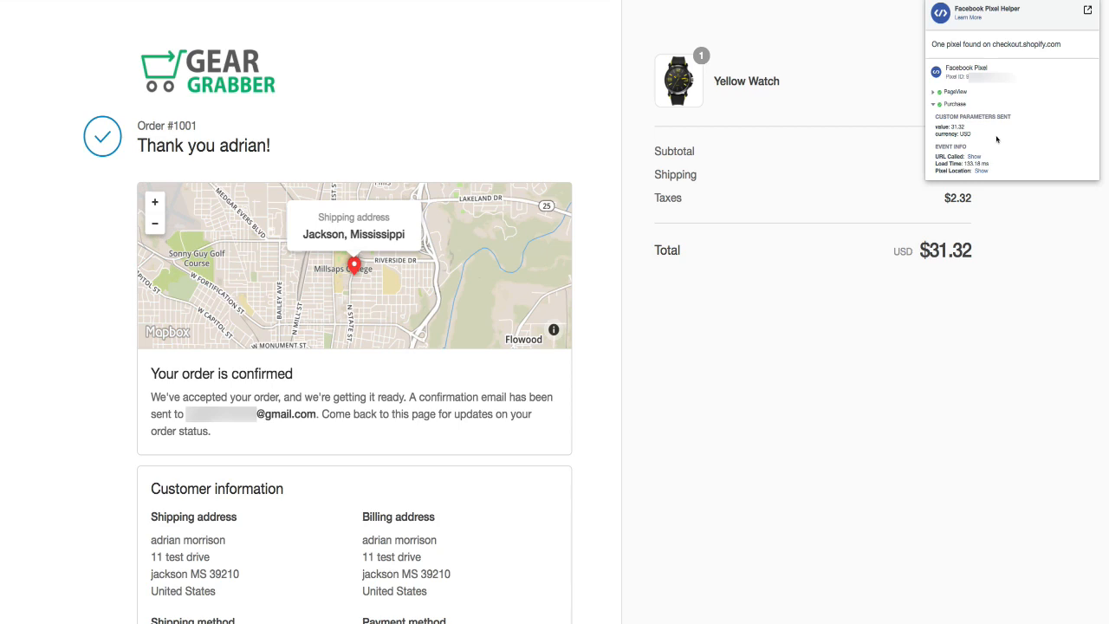
left_click(836, 146)
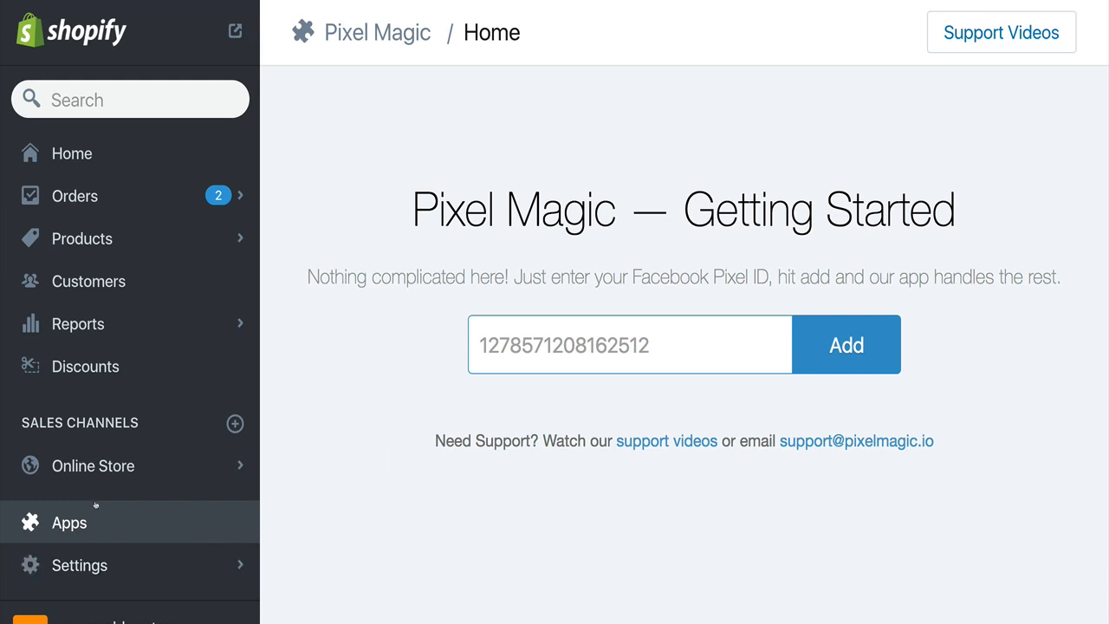
Open the Online Store preferences in the Shopify admin and go to the settings below the homepage meta description.
left_click(102, 466)
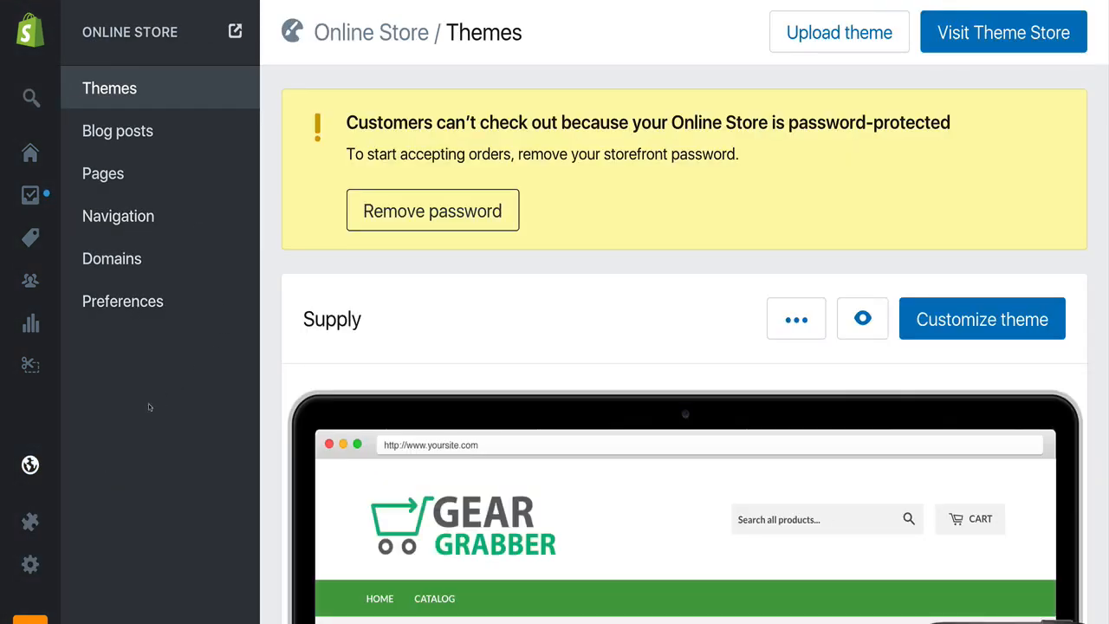
left_click(114, 303)
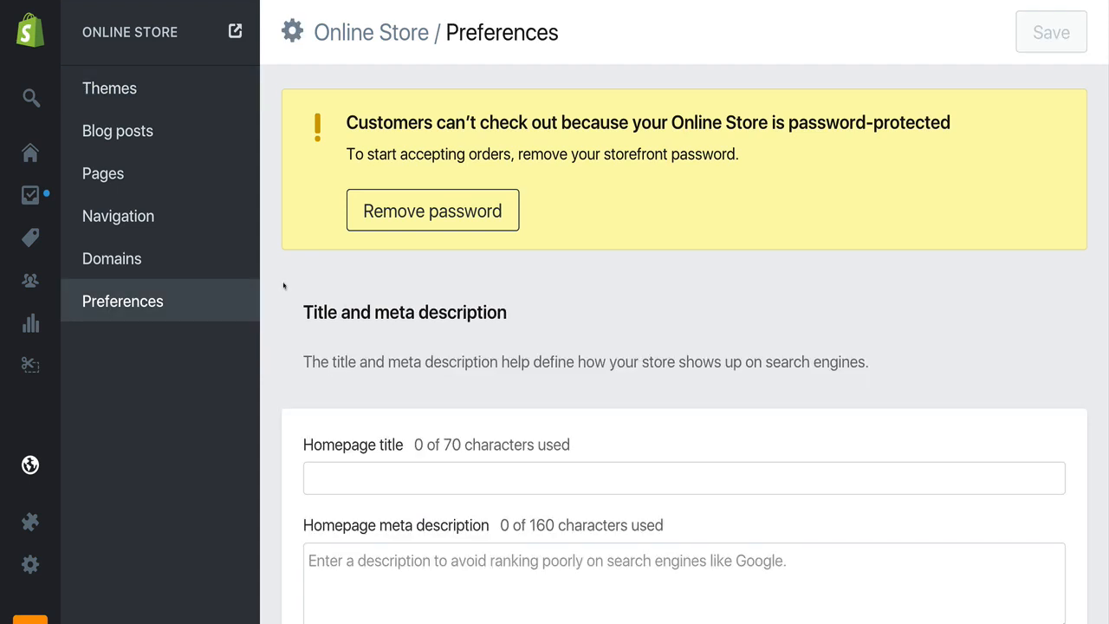
scroll(282, 286, "down", 10)
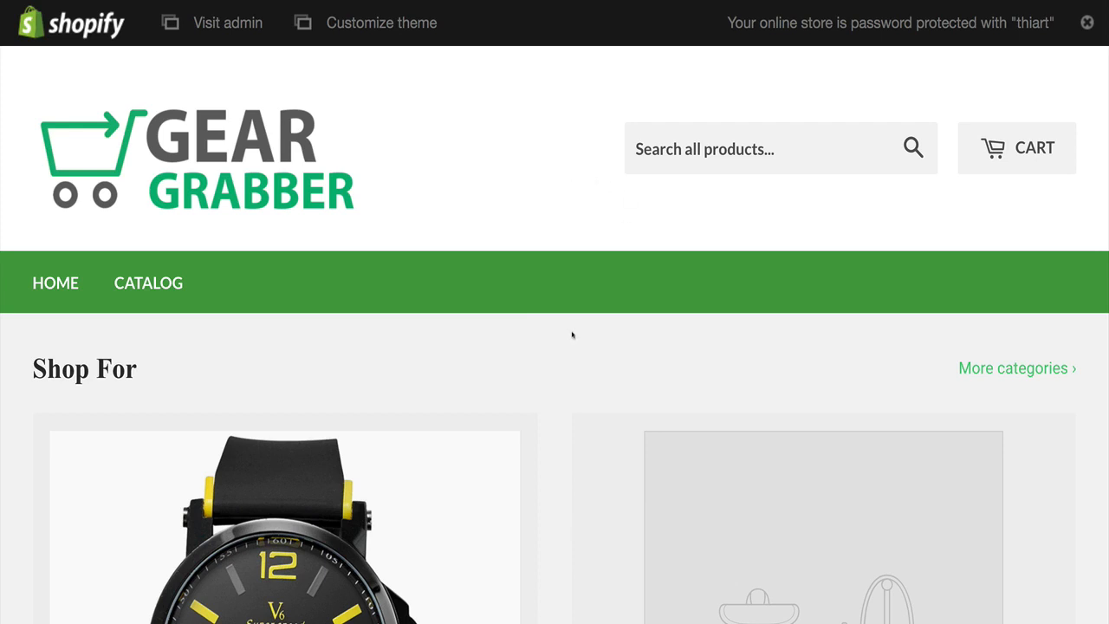
Check the pixel with Facebook Pixel Helper while browsing from the storefront home page to the Yellow Watch product page.
scroll(557, 343, "down", 4)
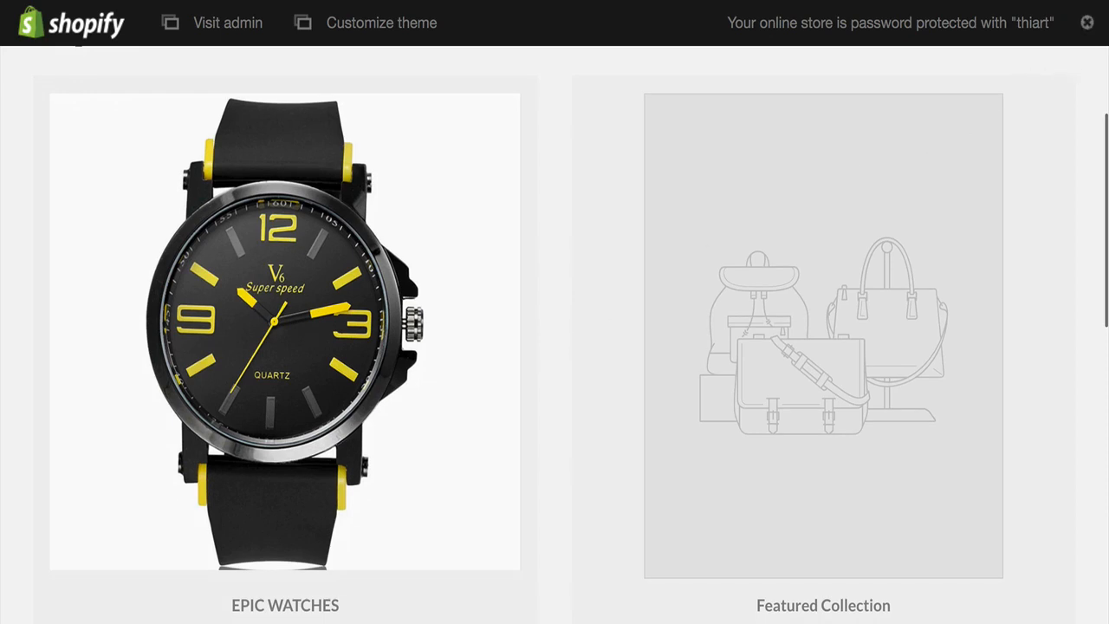
left_click(1084, 0)
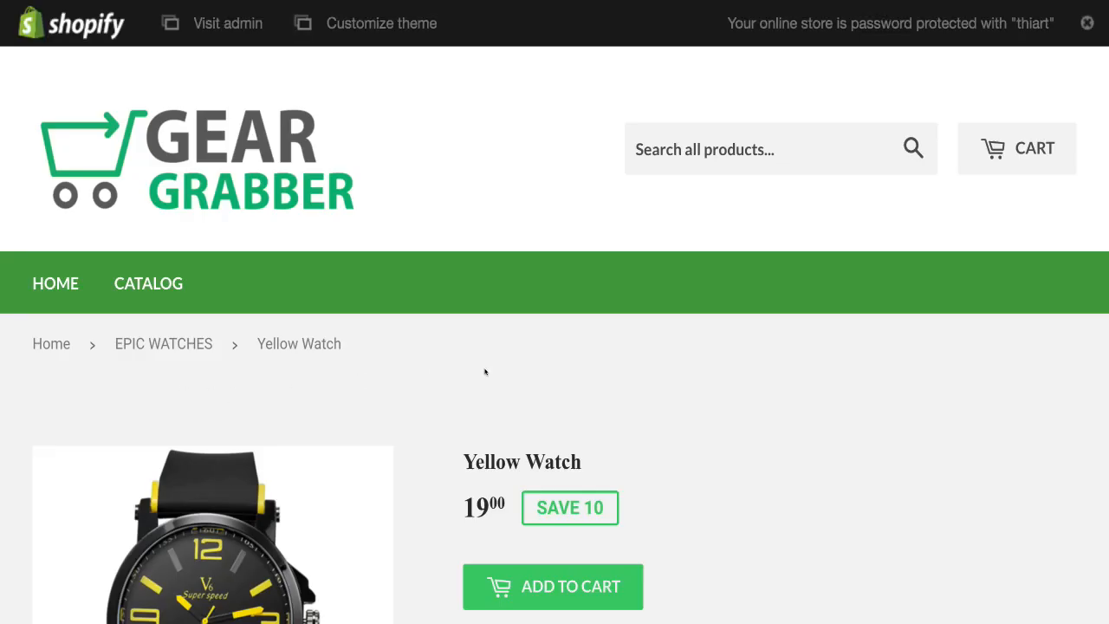
scroll(710, 277, "down", 3)
scroll(724, 283, "down", 2)
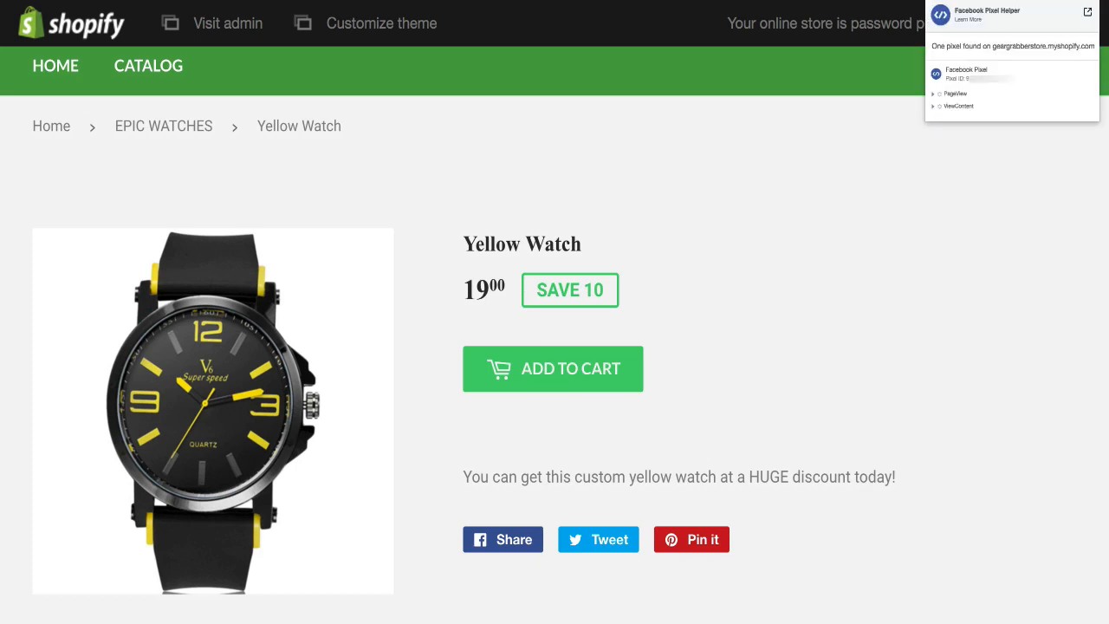
left_click(849, 43)
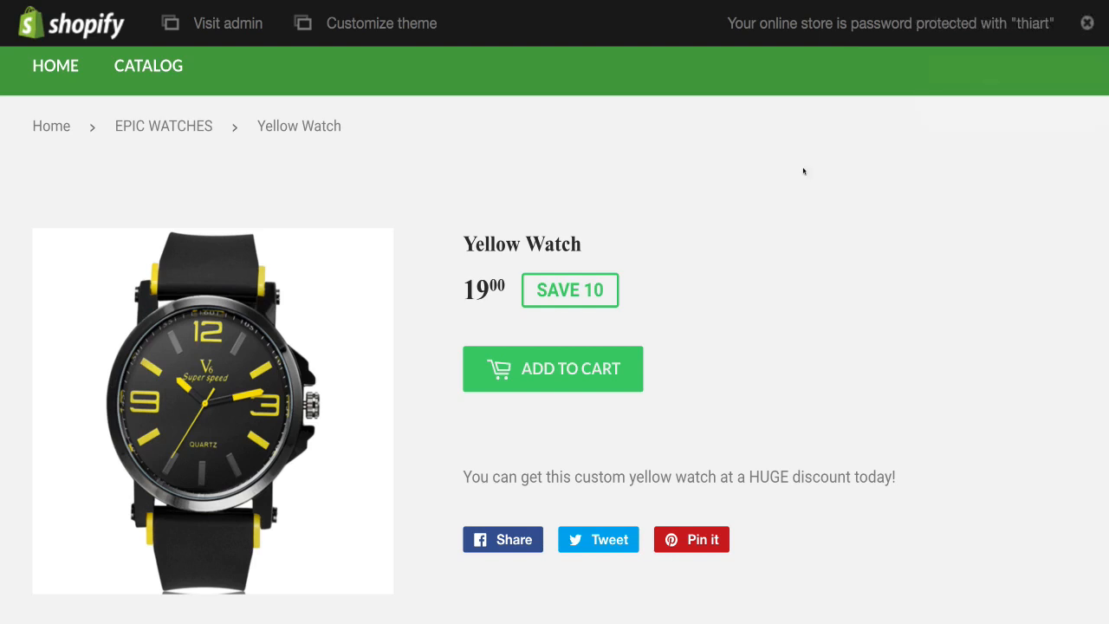
Add the Yellow Watch to the cart and proceed to the checkout's customer information form.
left_click(541, 386)
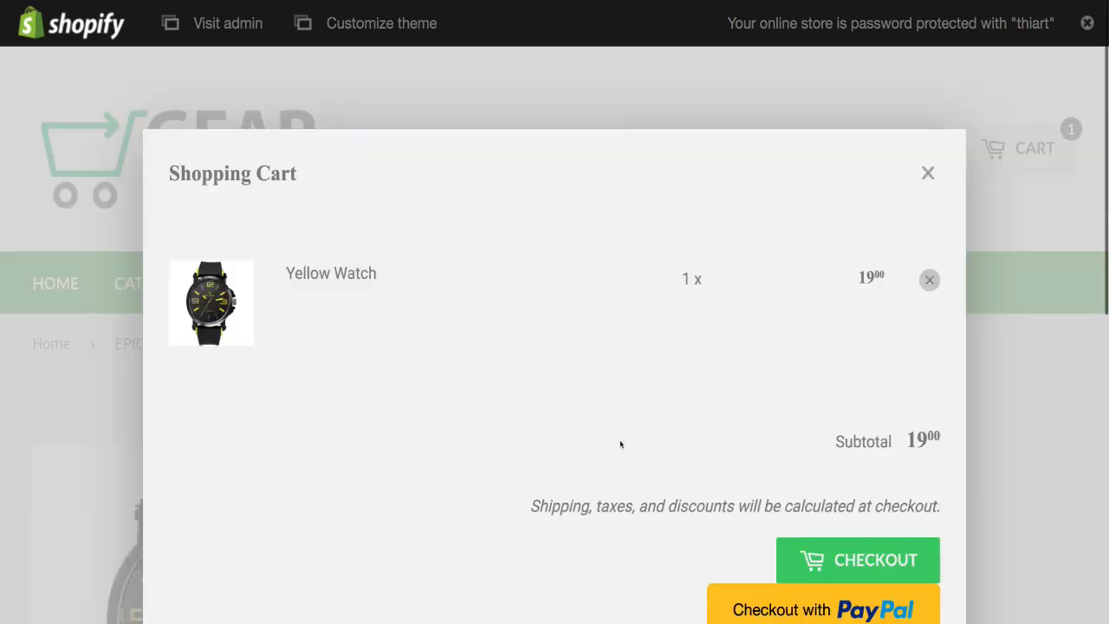
left_click(898, 560)
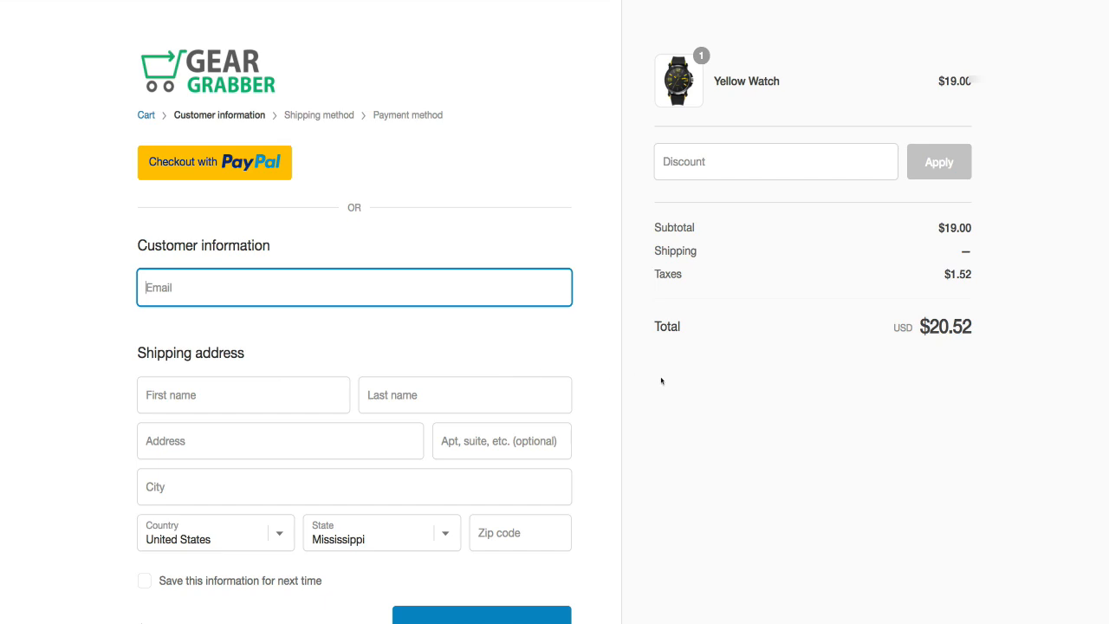
scroll(665, 379, "down", 1)
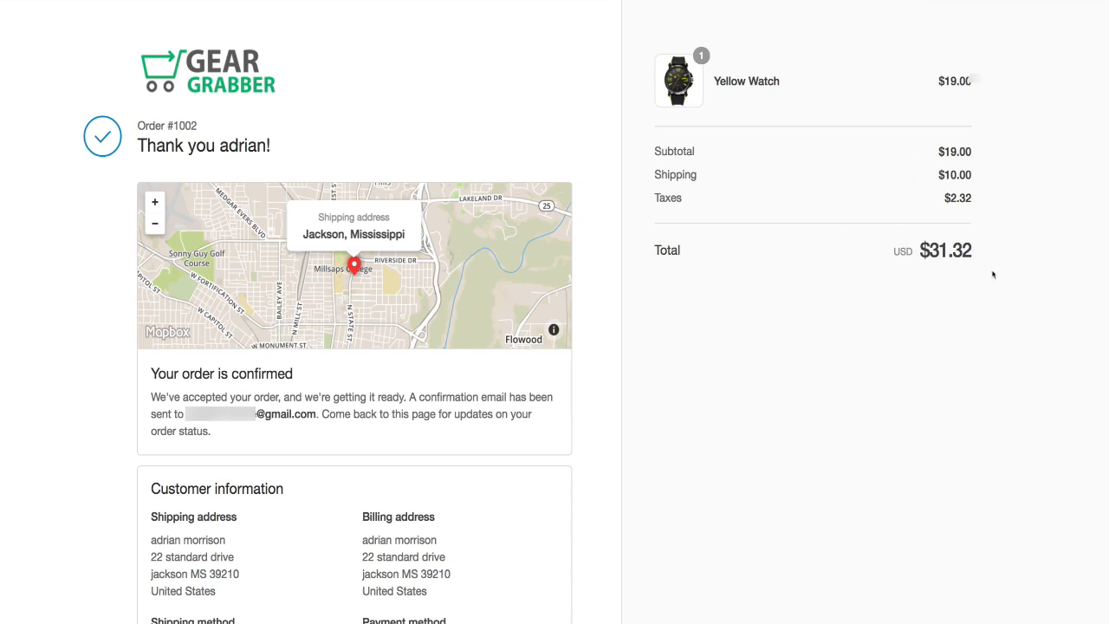
Inspect the second test order's Purchase event parameters with Facebook Pixel Helper, then return to the first order's confirmation page for comparison.
key("ctrl+a")
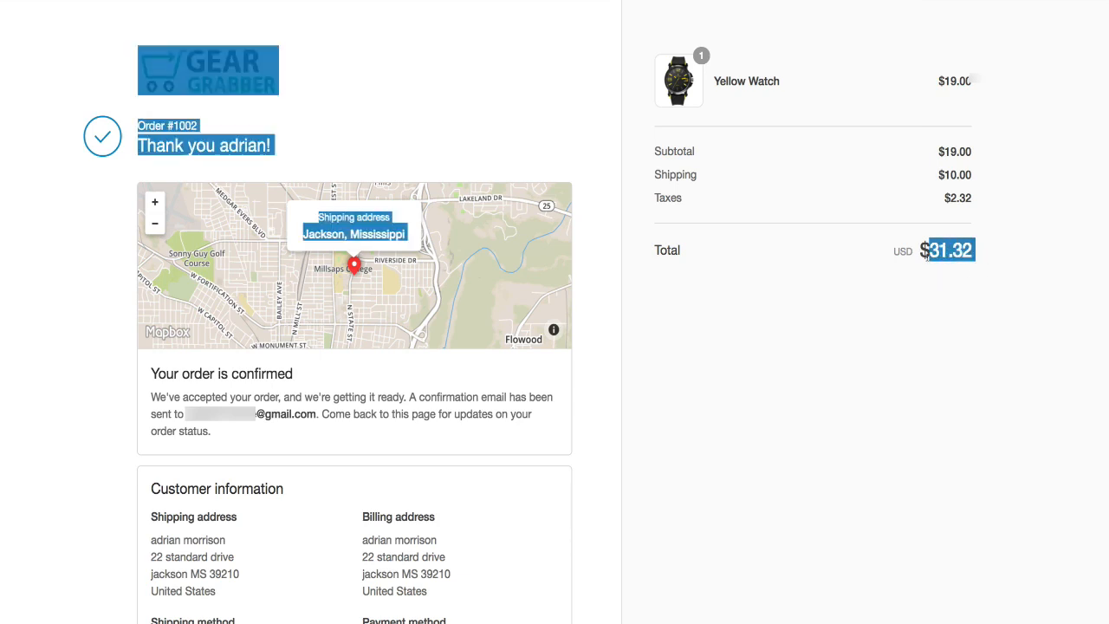
left_click(911, 300)
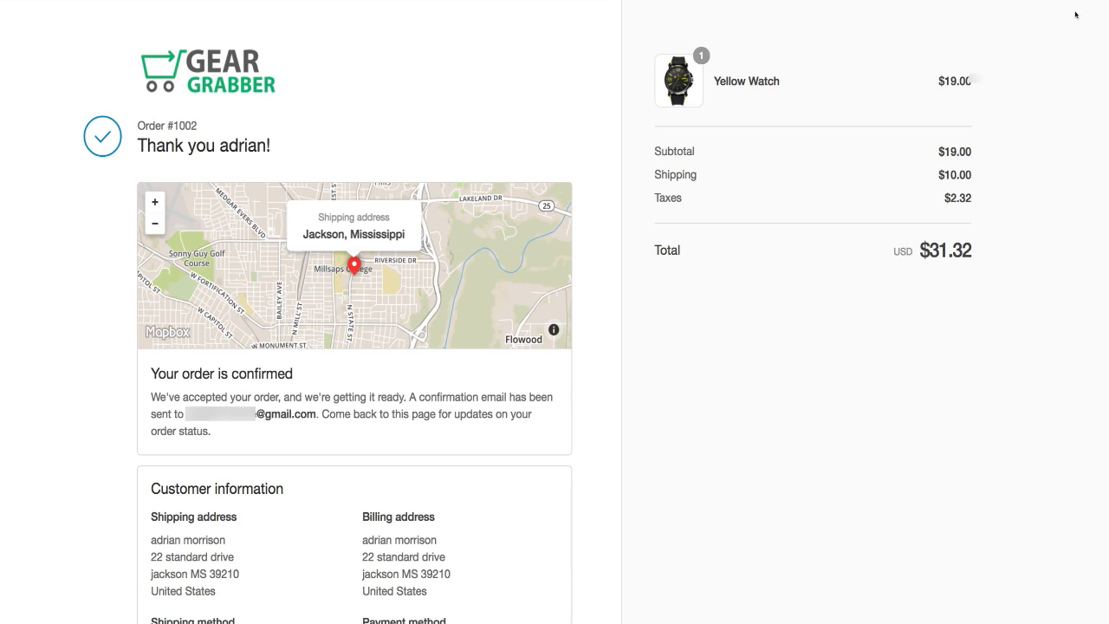
left_click(1077, 1)
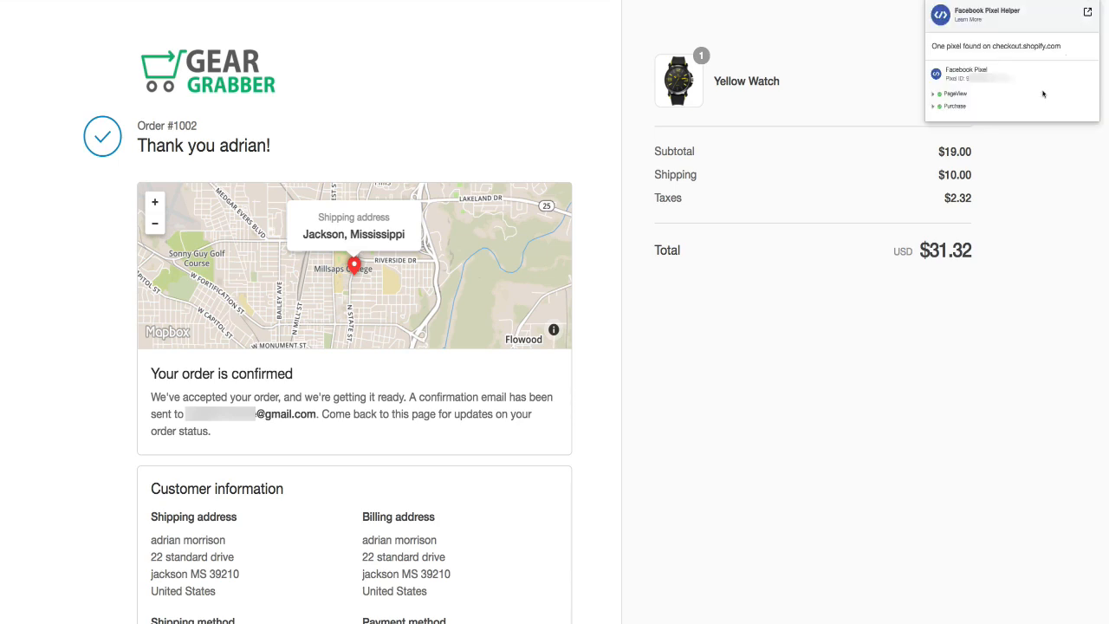
left_click(956, 106)
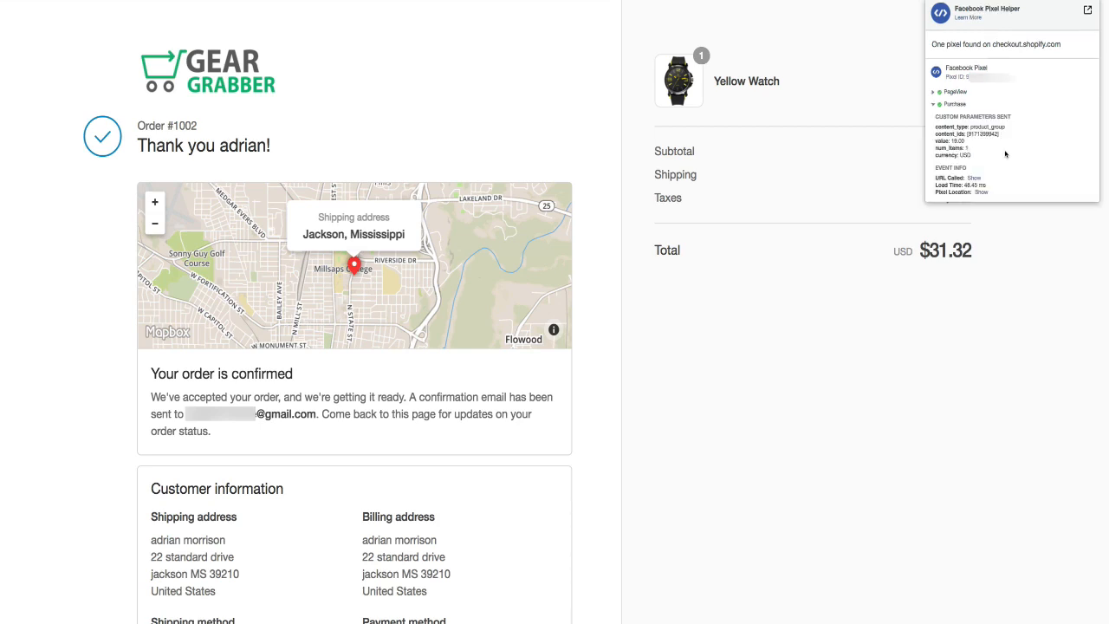
left_click_drag(966, 141, 951, 144)
left_click(994, 144)
left_click(487, 0)
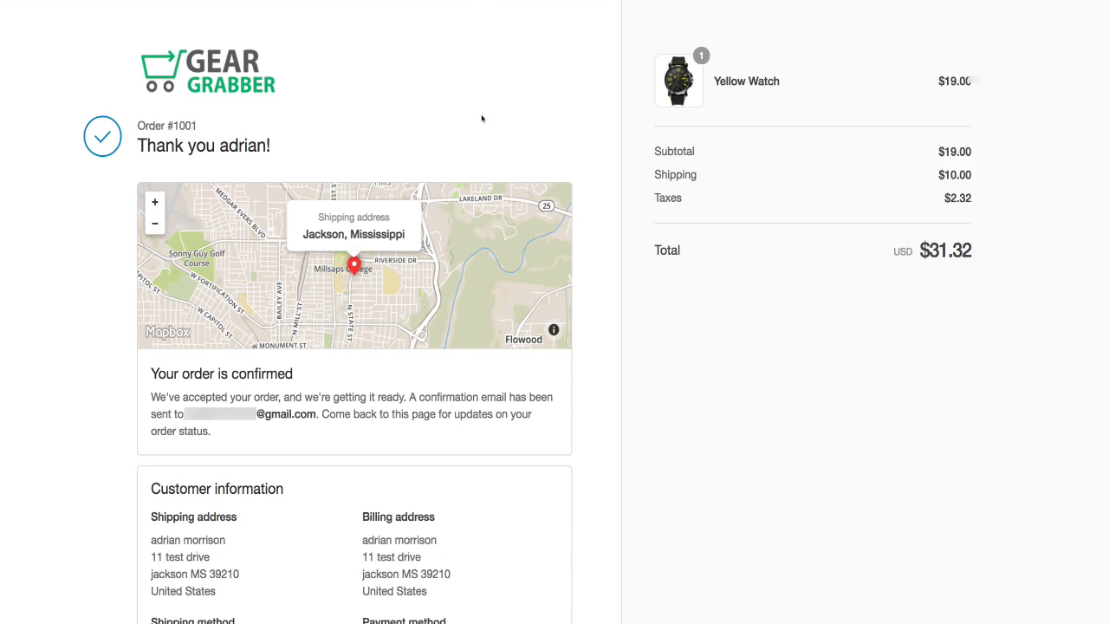